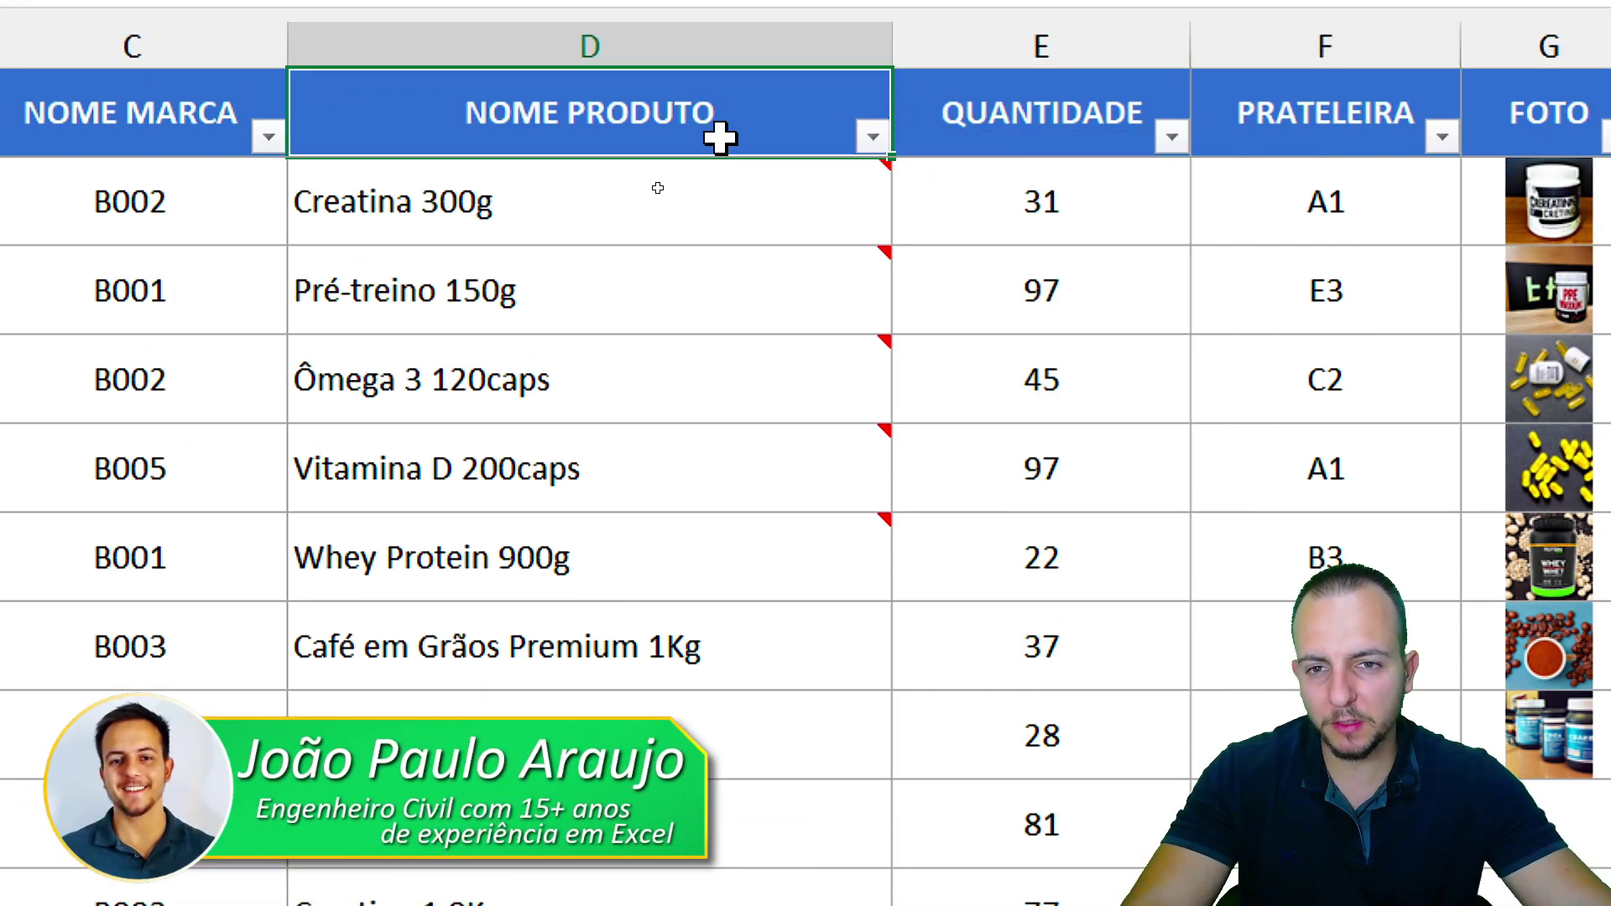
- Review the product-name cells that already have notes, then select Café em Grãos Premium 1Kg
left_click_drag(720, 137, 640, 683)
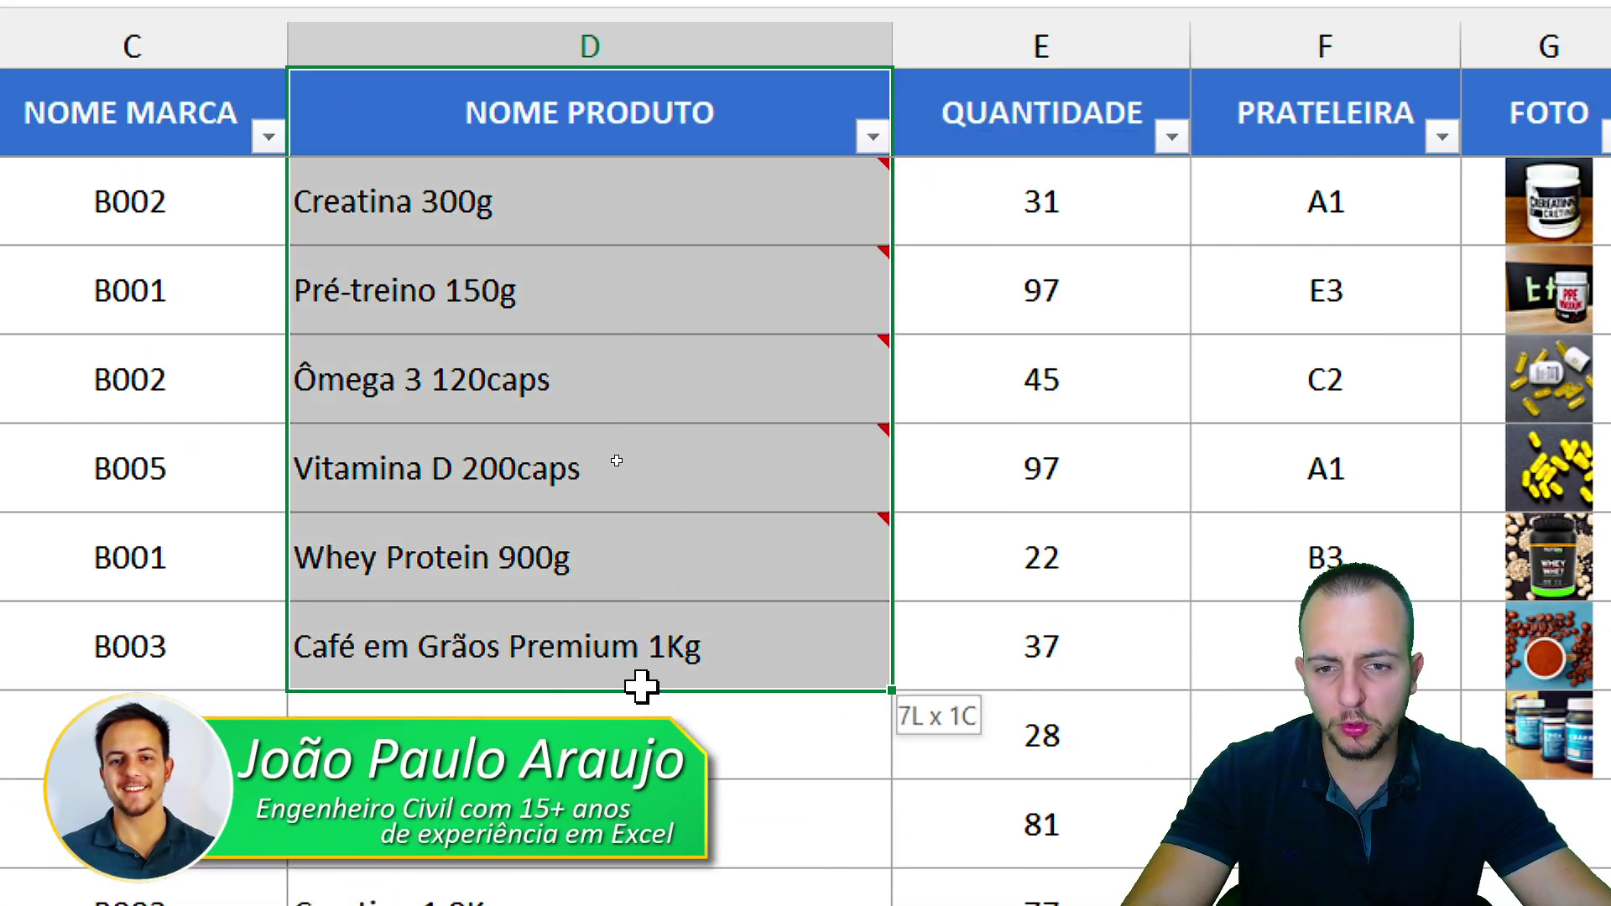
left_click(719, 215)
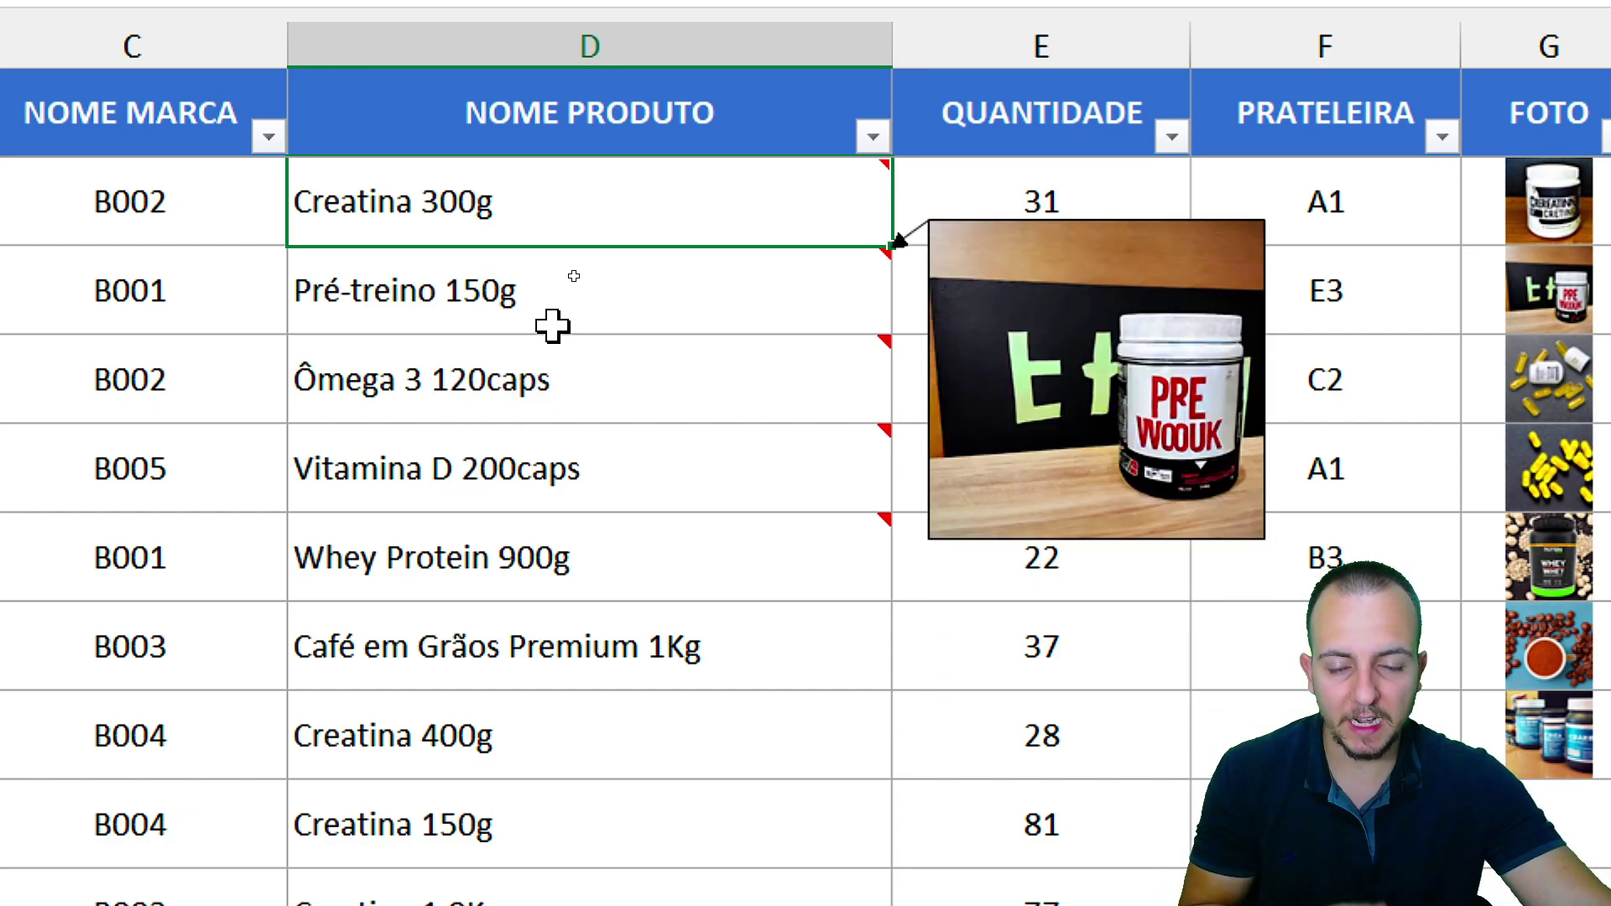
mouse_move(566, 201)
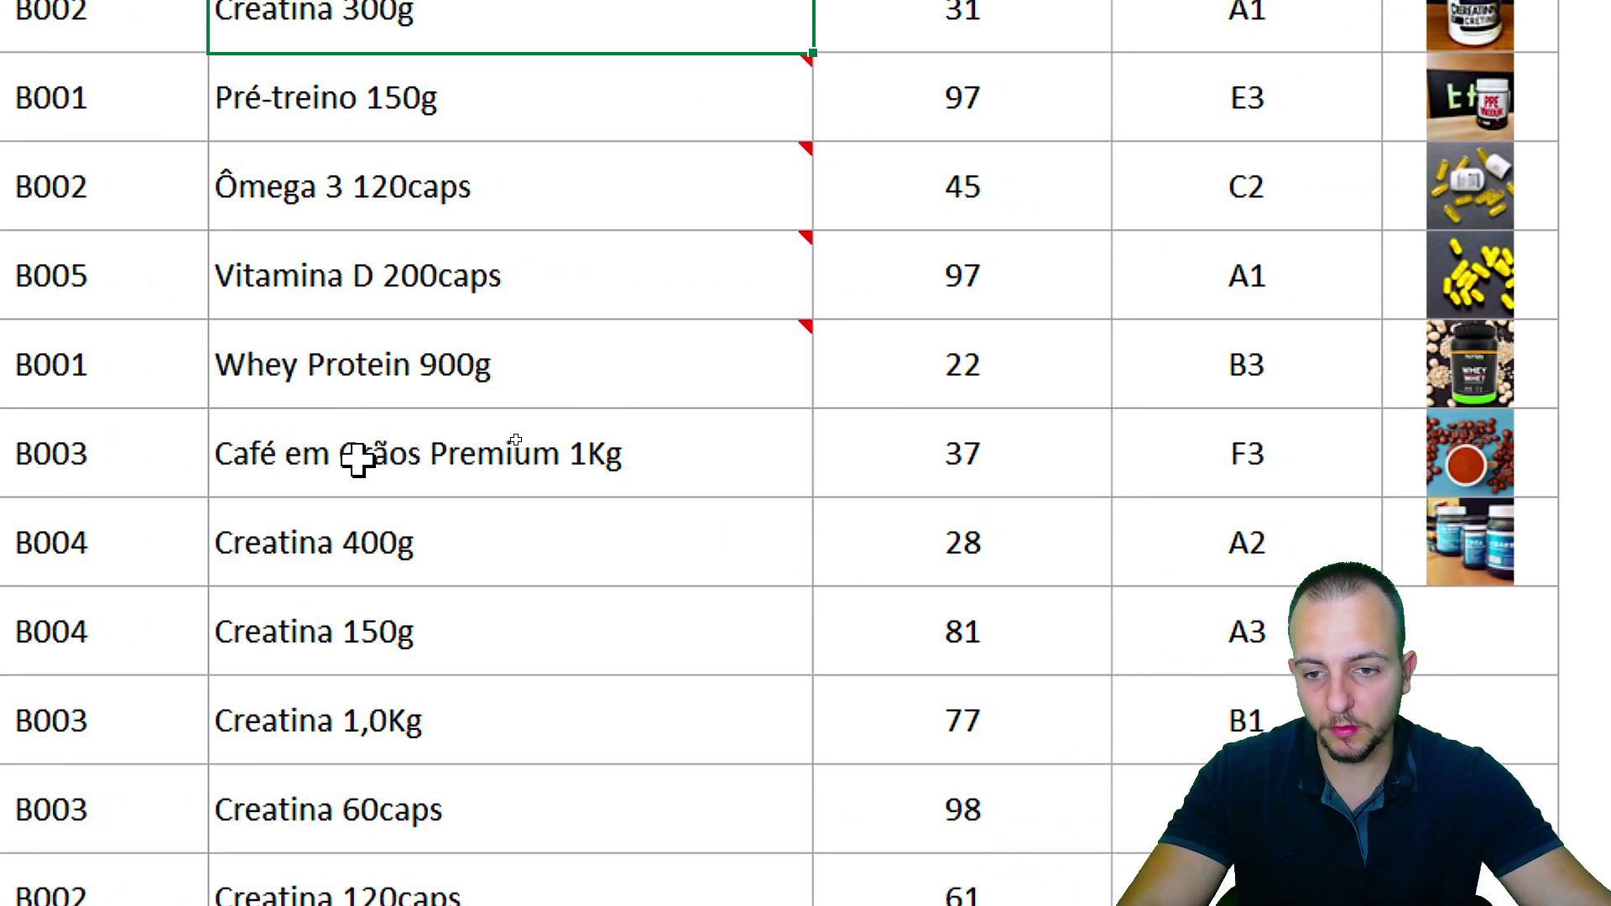
left_click(357, 459)
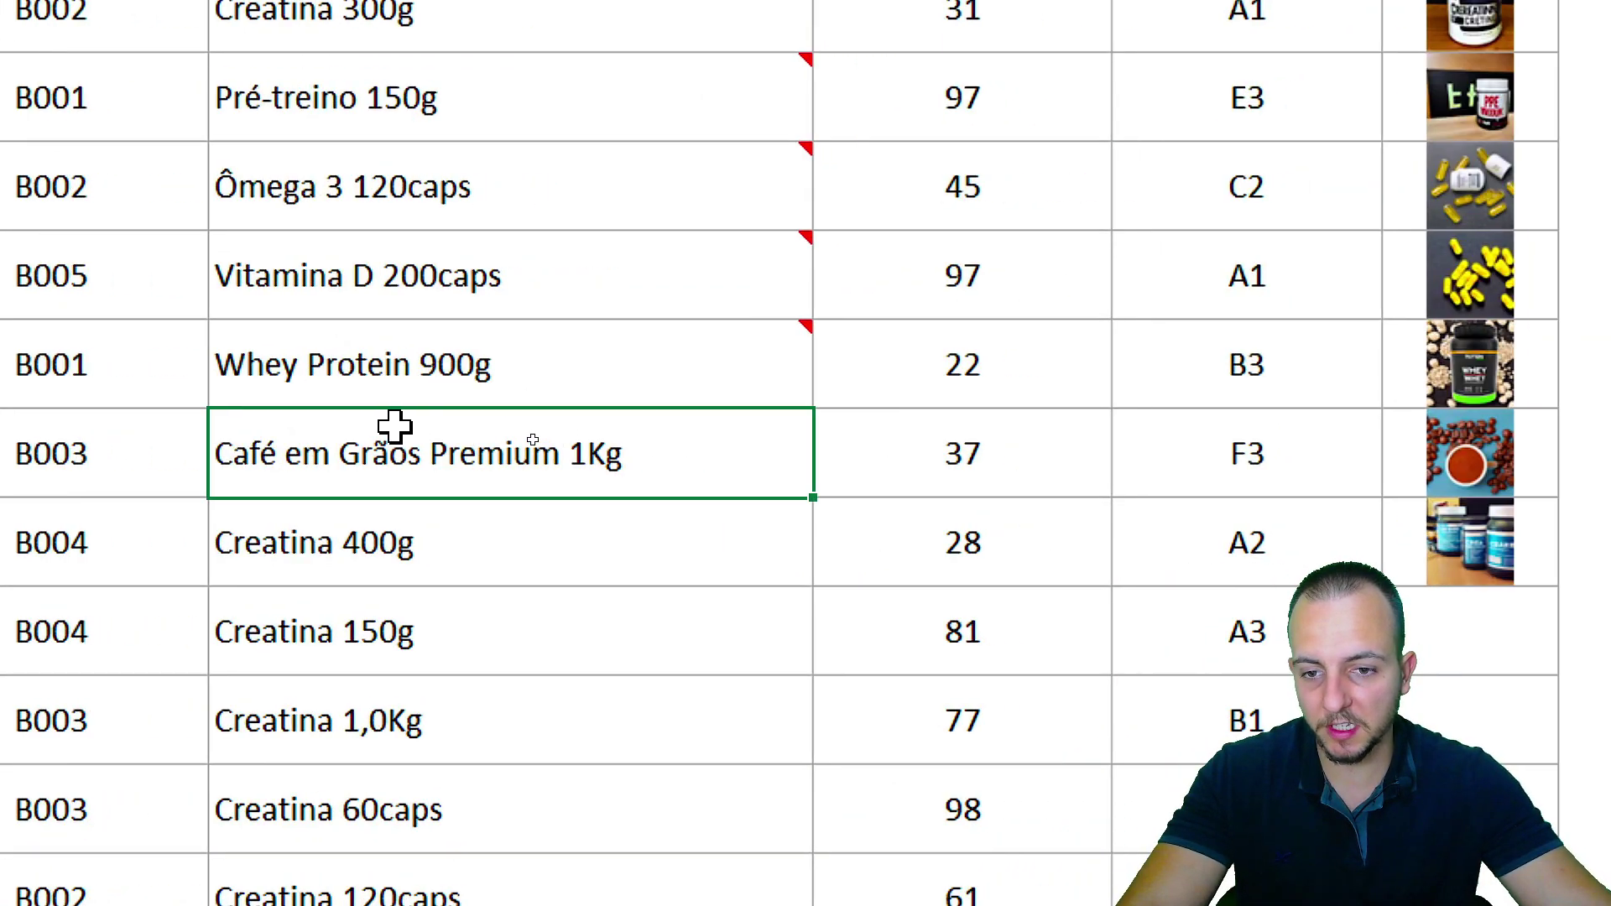
- Attach a new note to the Café cell and delete its default author text
right_click(428, 466)
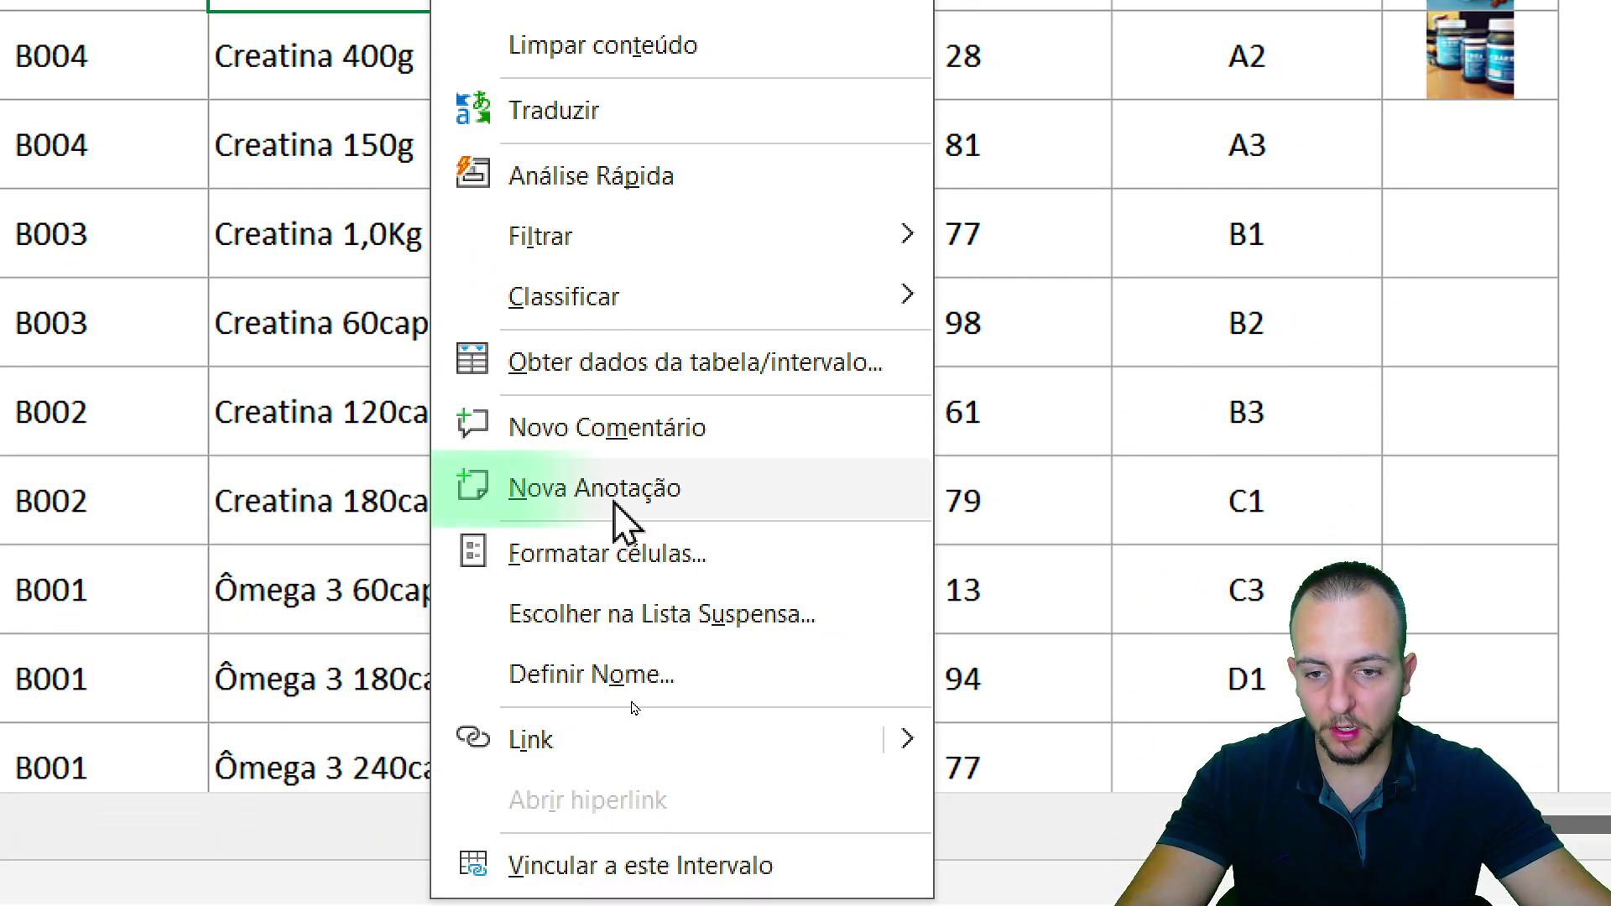
left_click(633, 499)
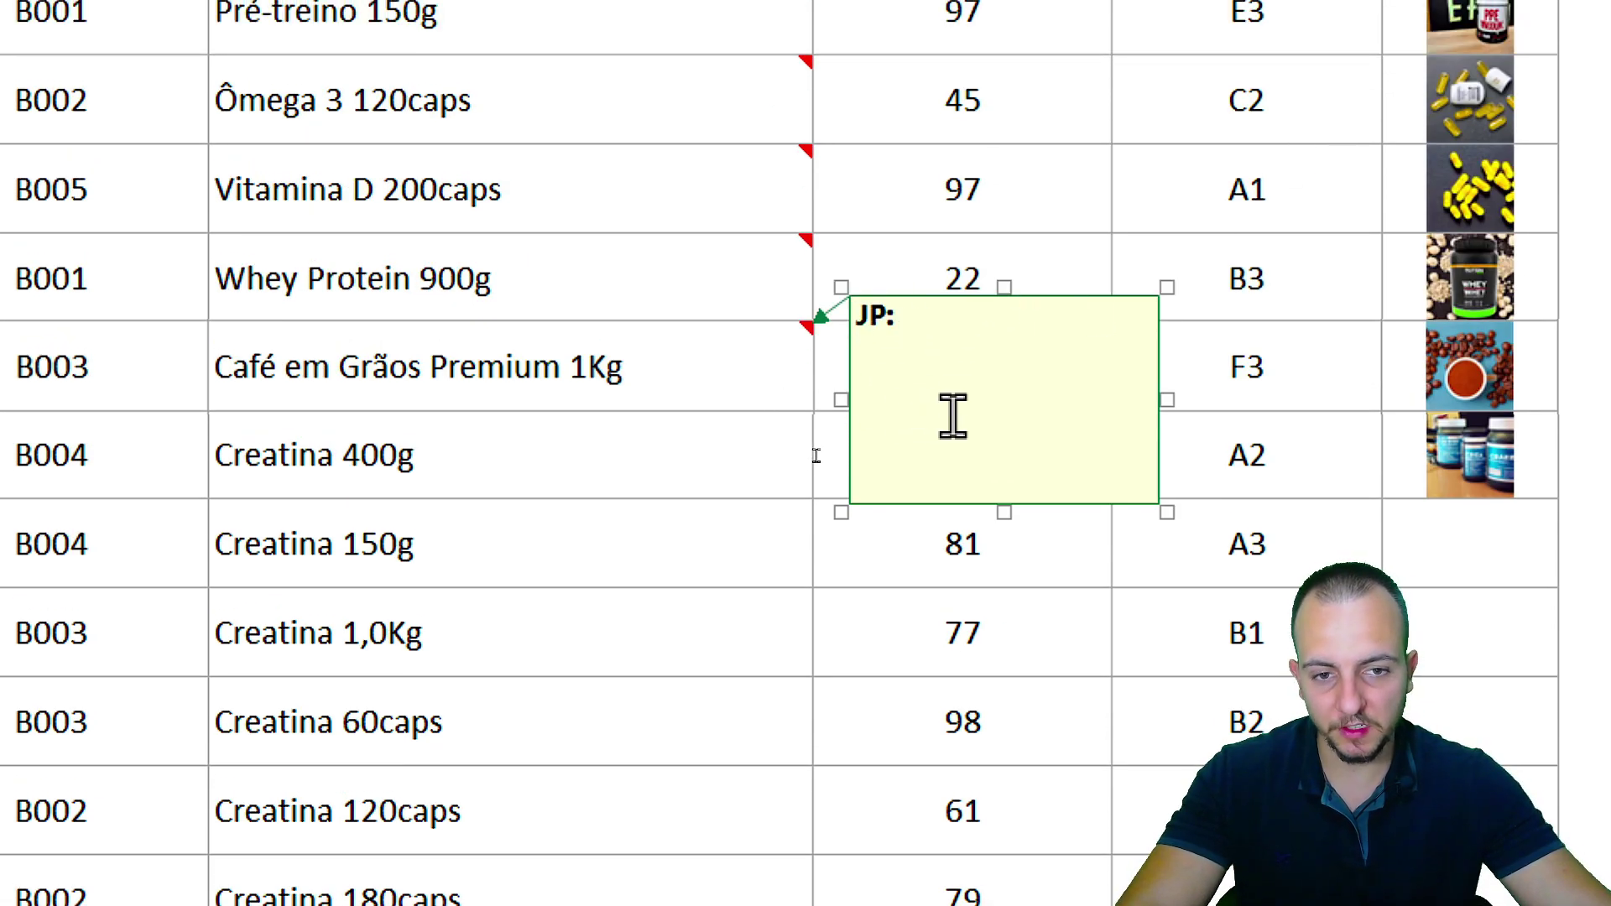
key("shift+Home")
key("BackSpace")
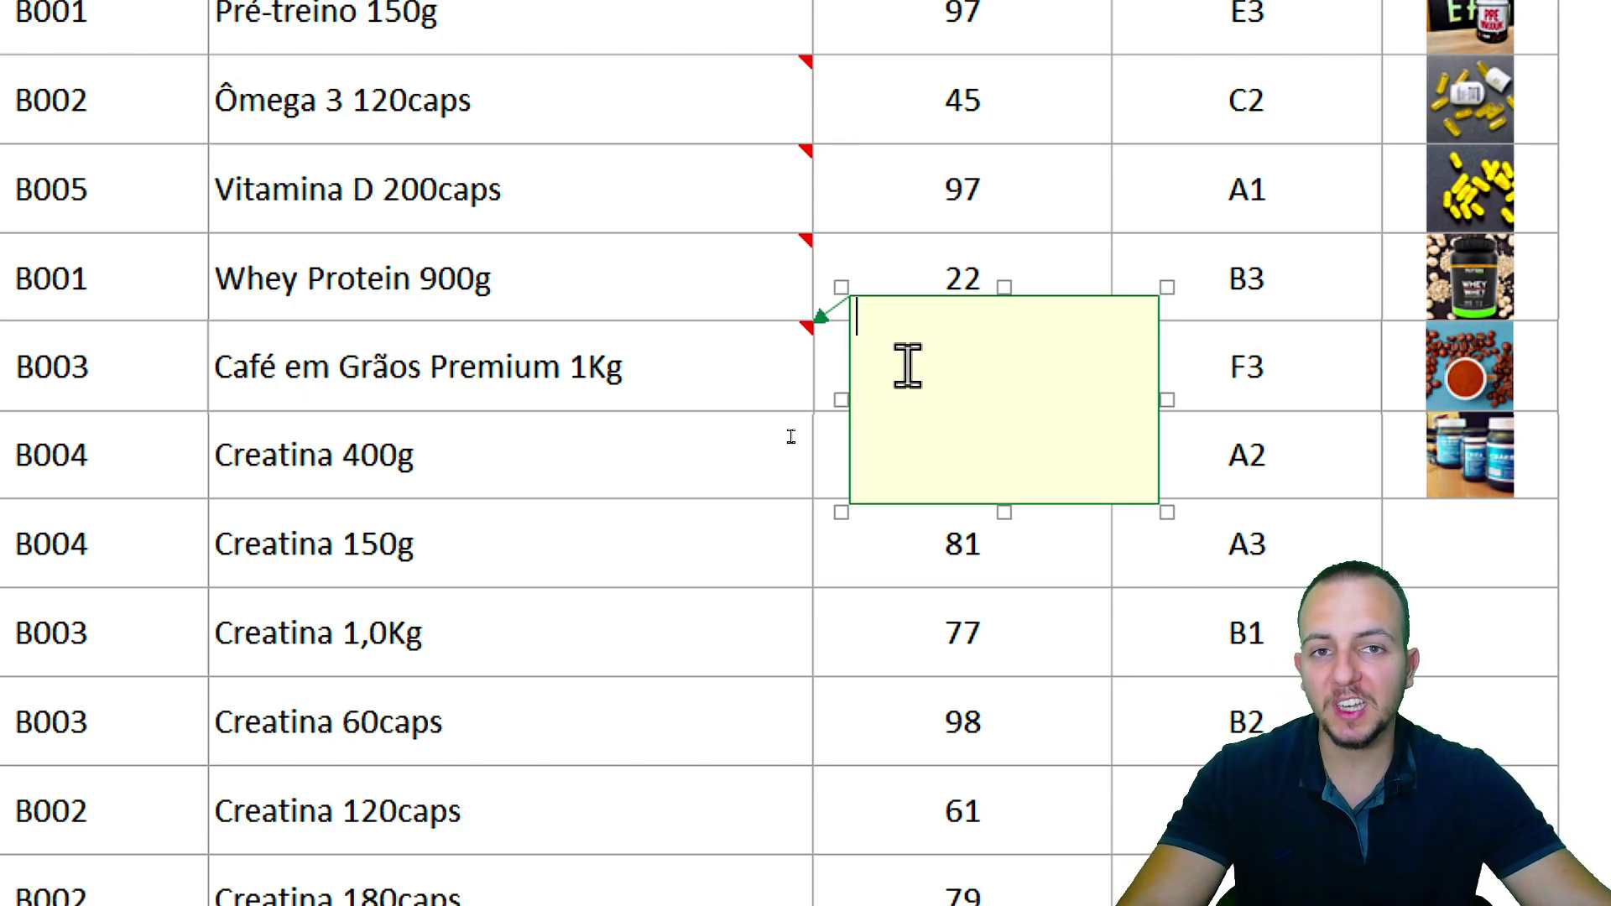
right_click(875, 314)
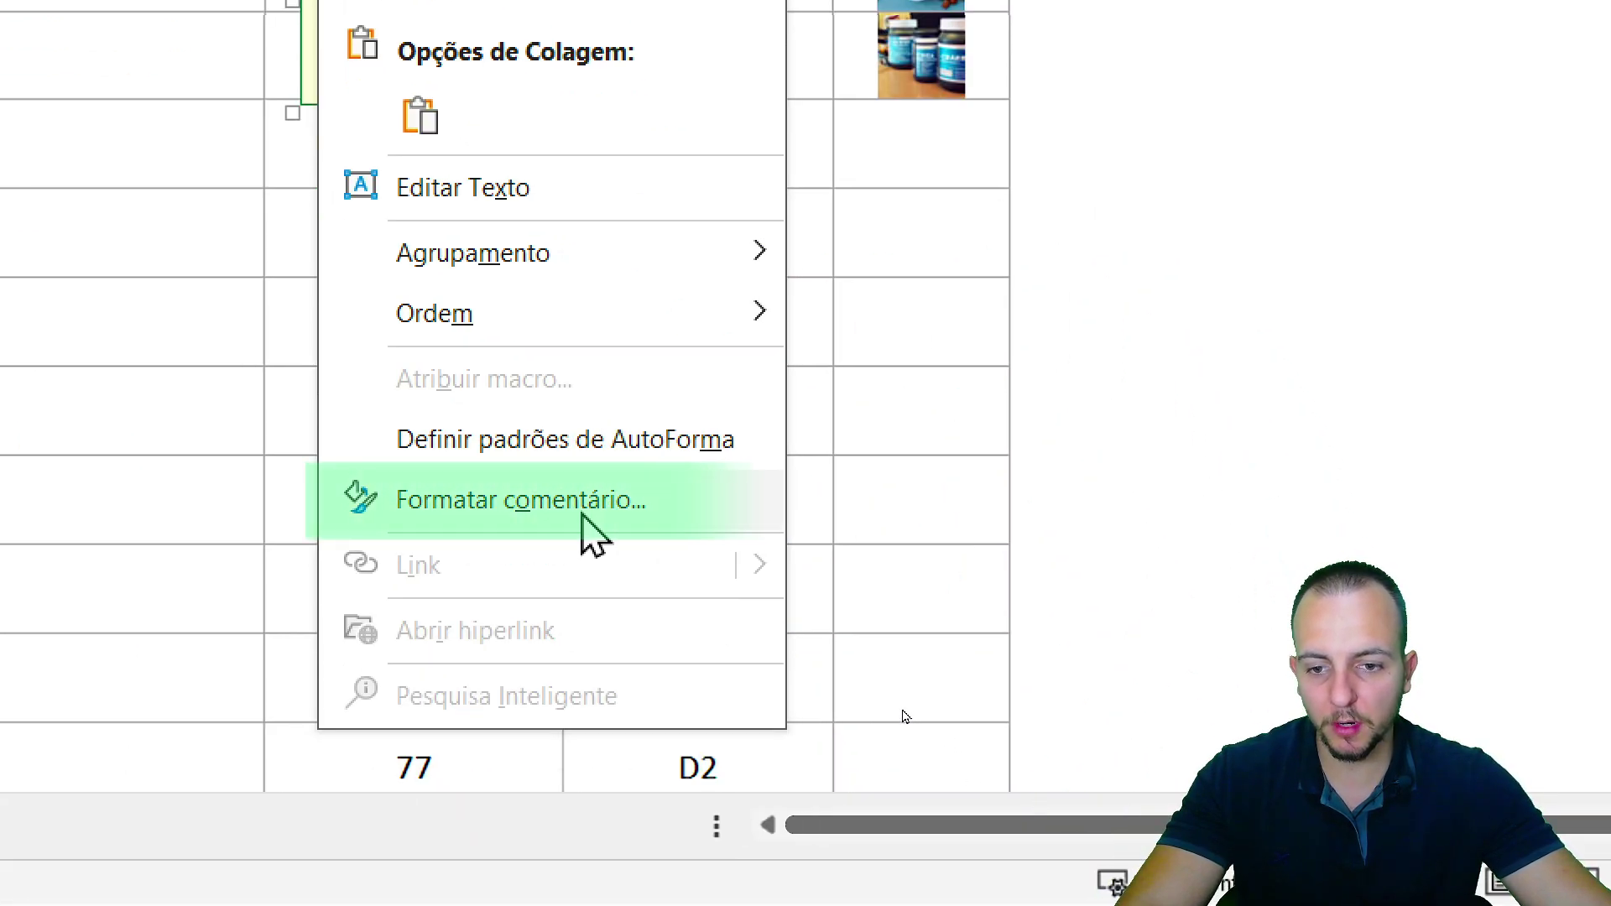
- From Formatar comentário, go to Cores e linhas > Cor > Efeitos de preenchimento and choose Selecionar Imagem on the Imagem tab
left_click(584, 516)
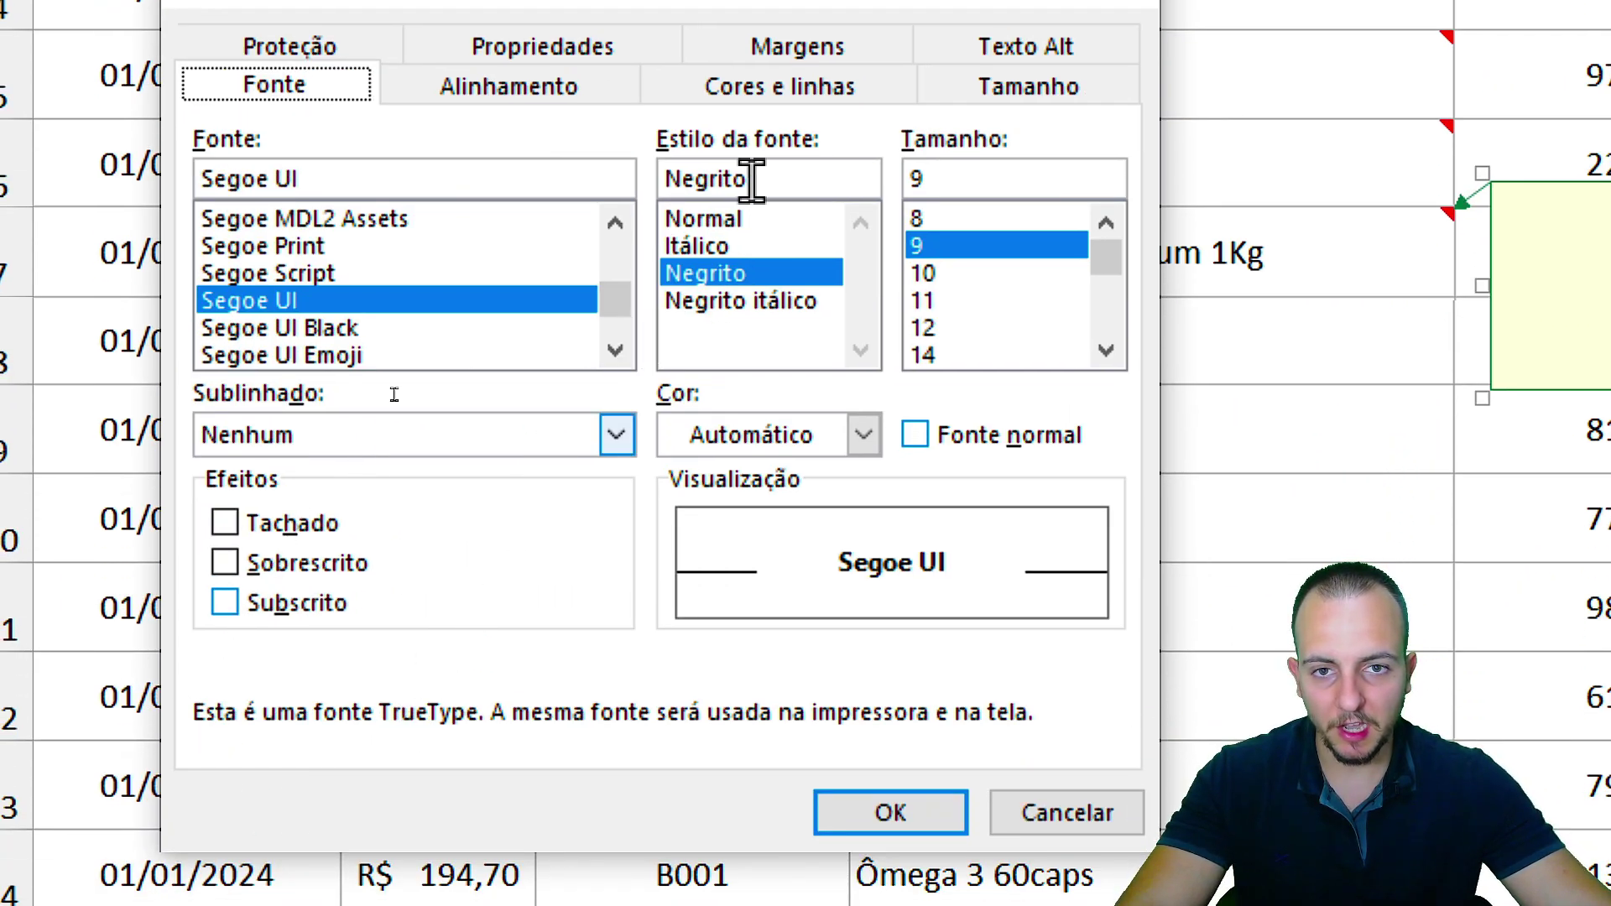
left_click(785, 94)
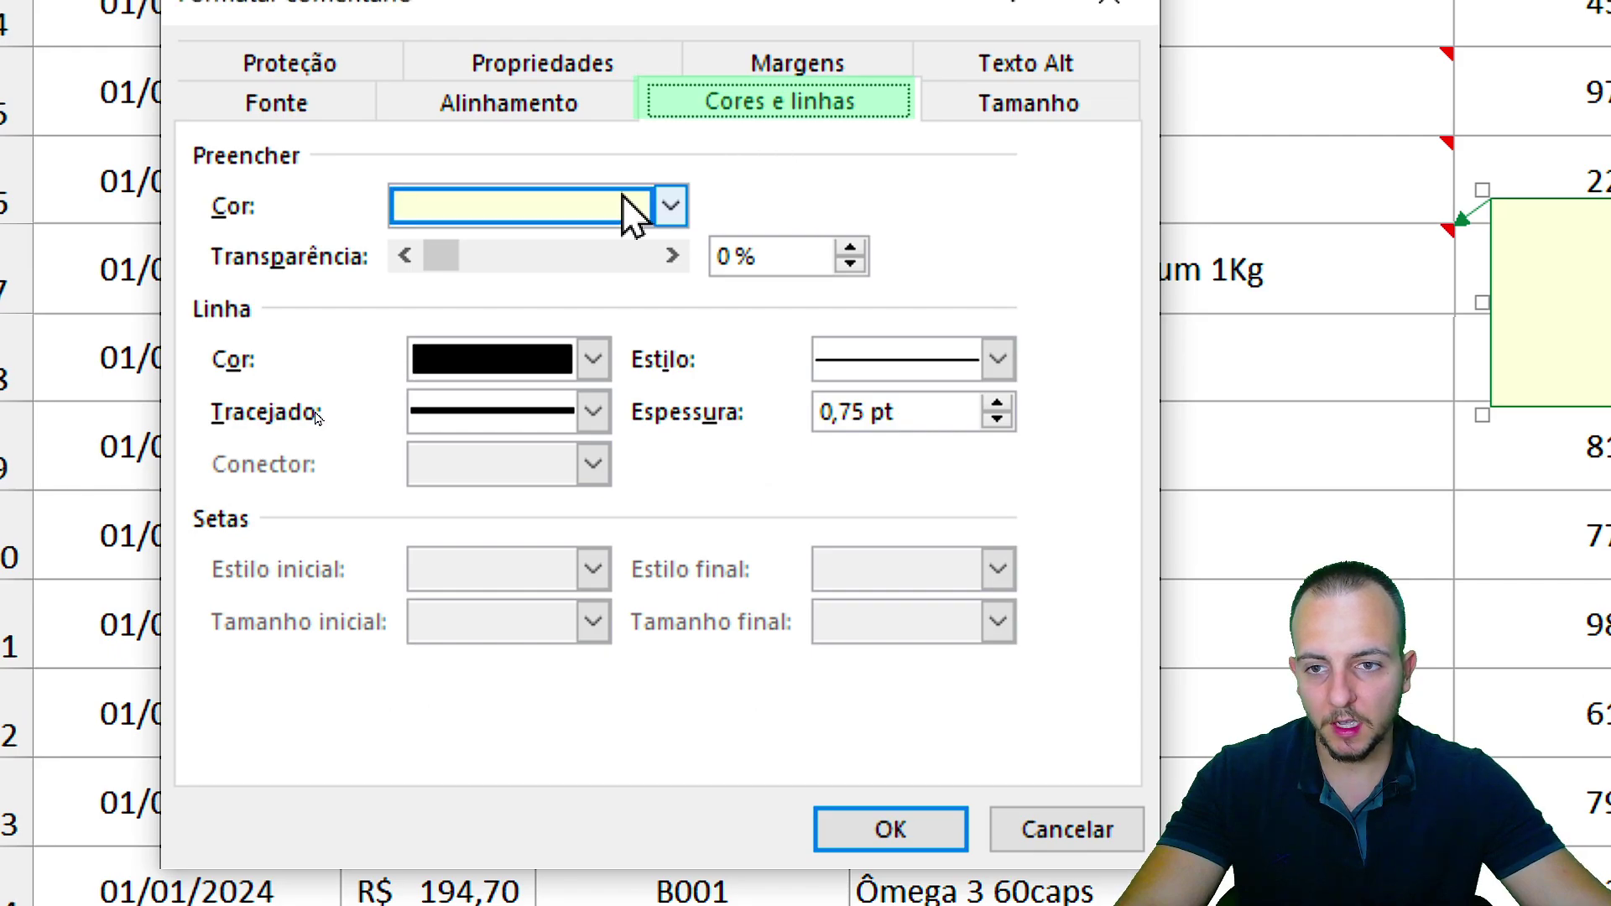
left_click(587, 210)
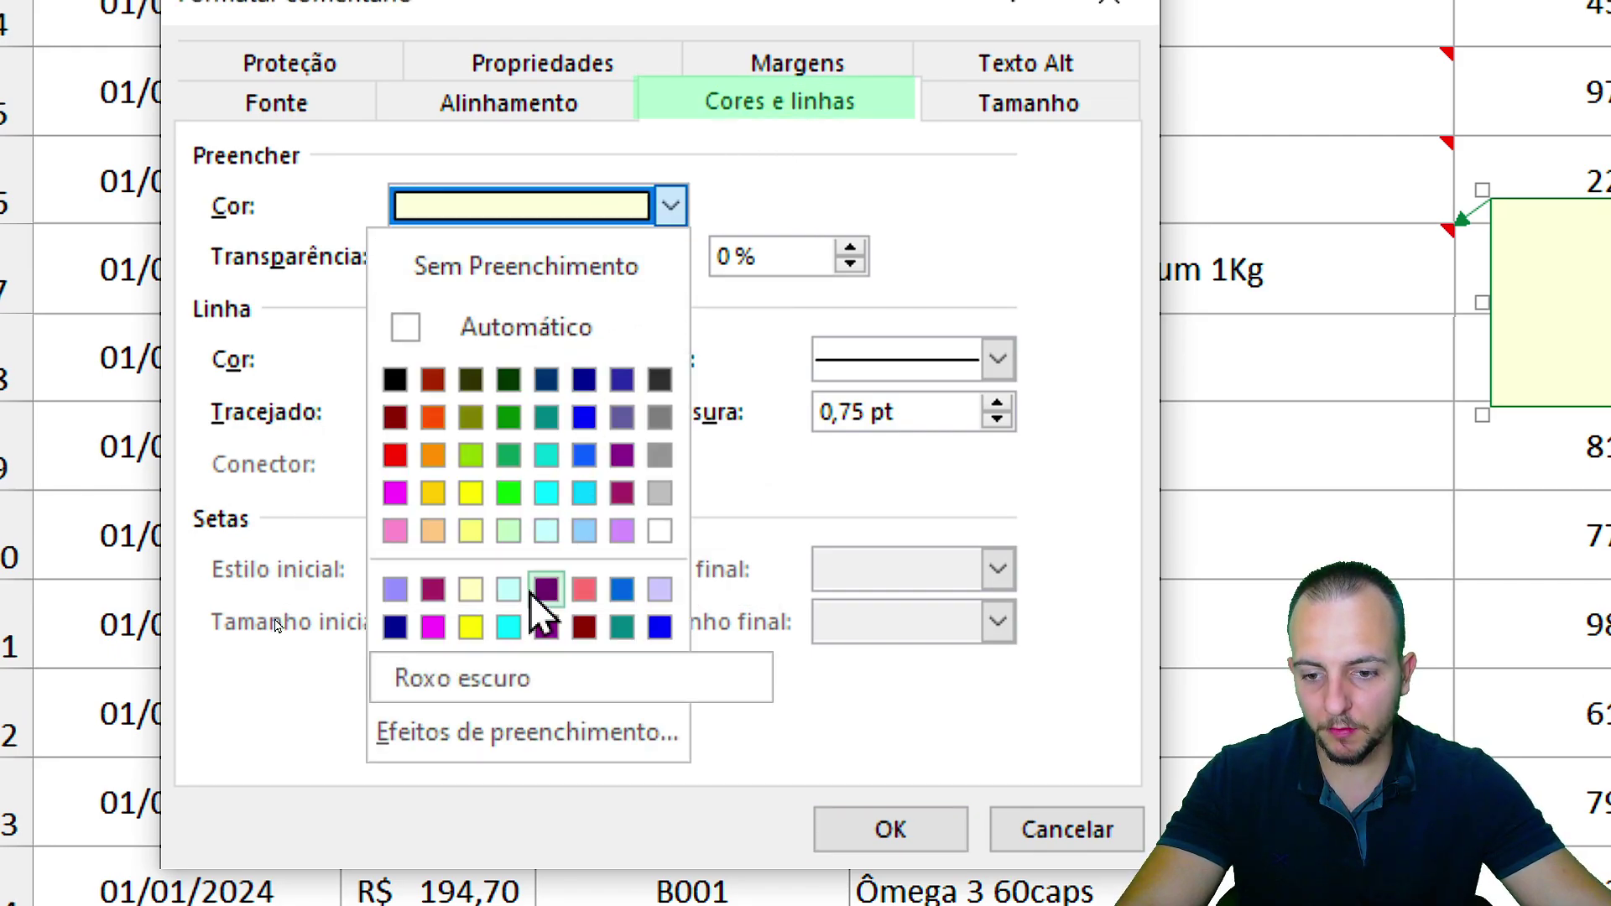
left_click(502, 736)
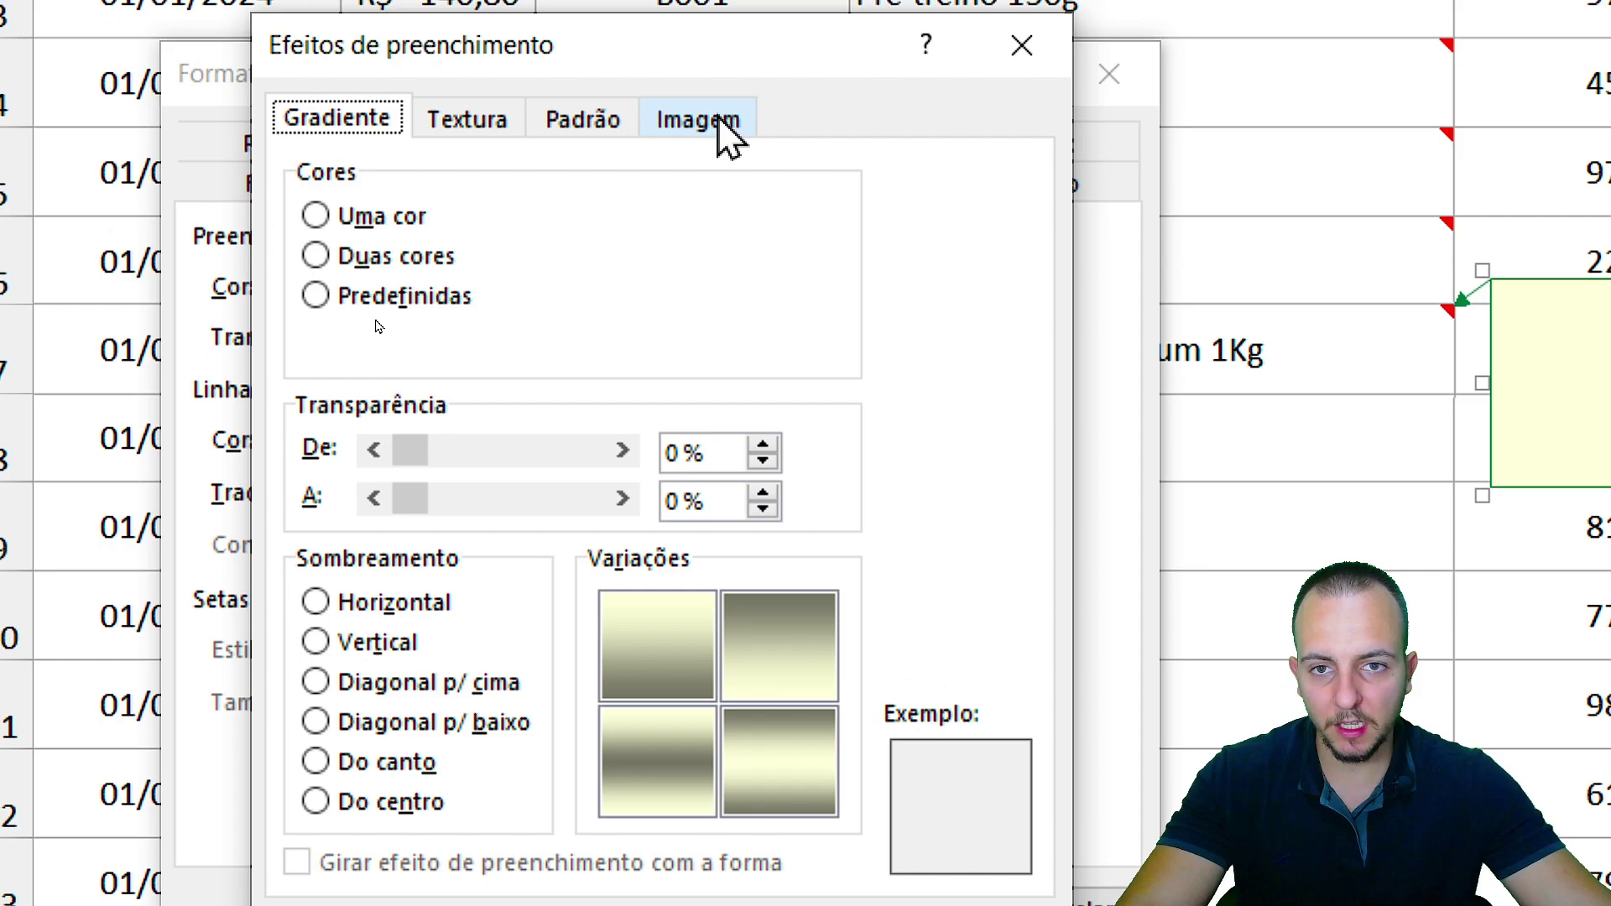
left_click(724, 126)
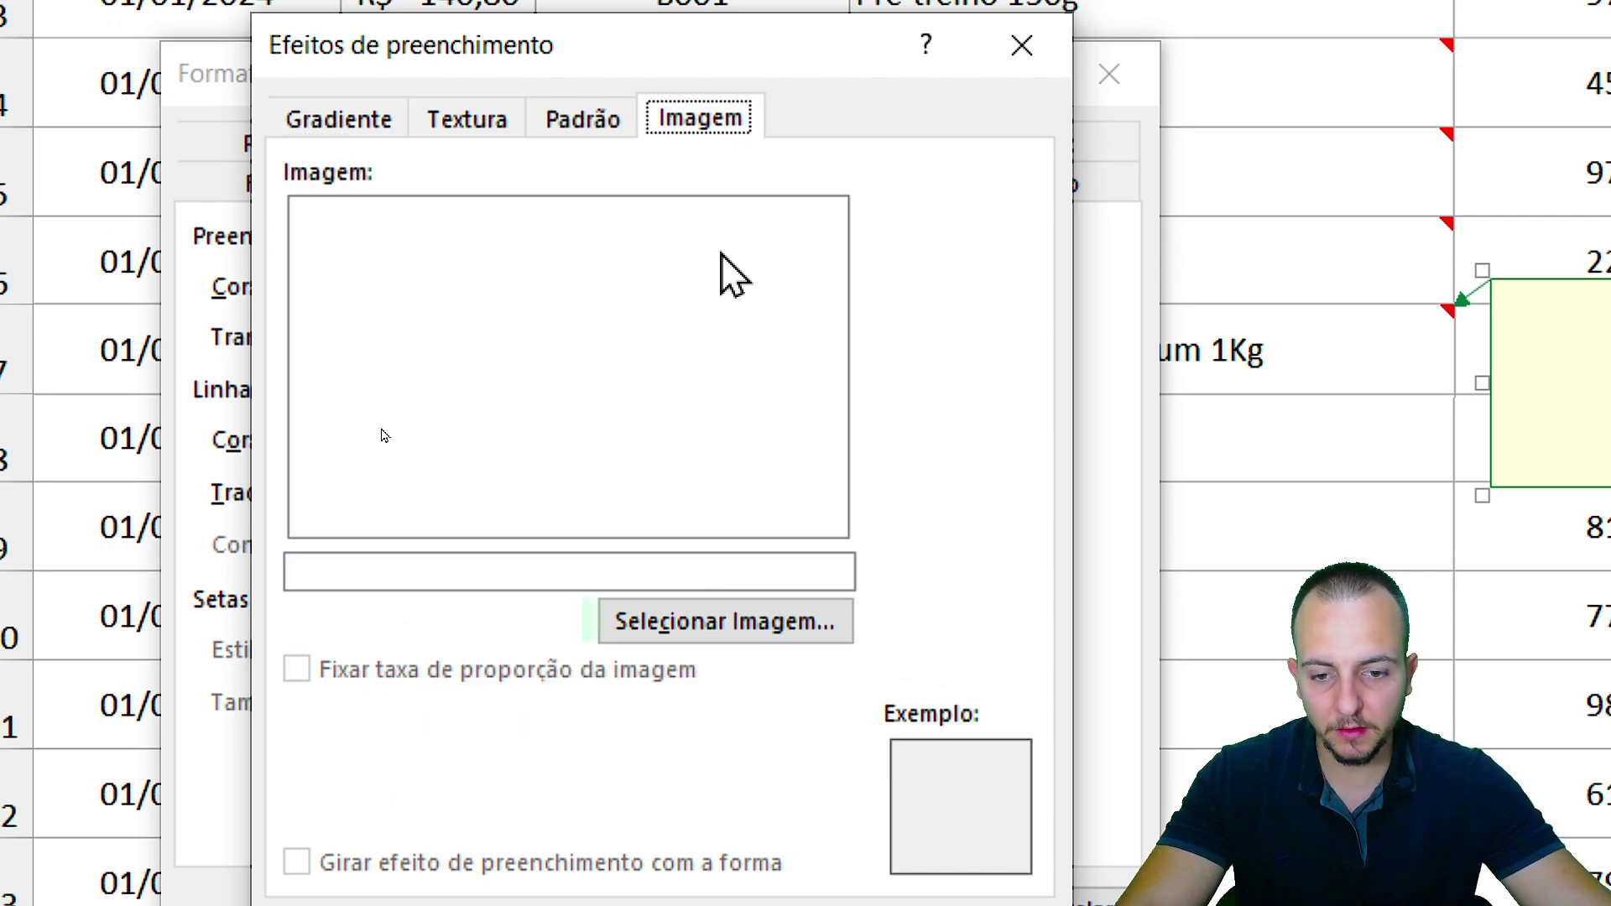
left_click(682, 626)
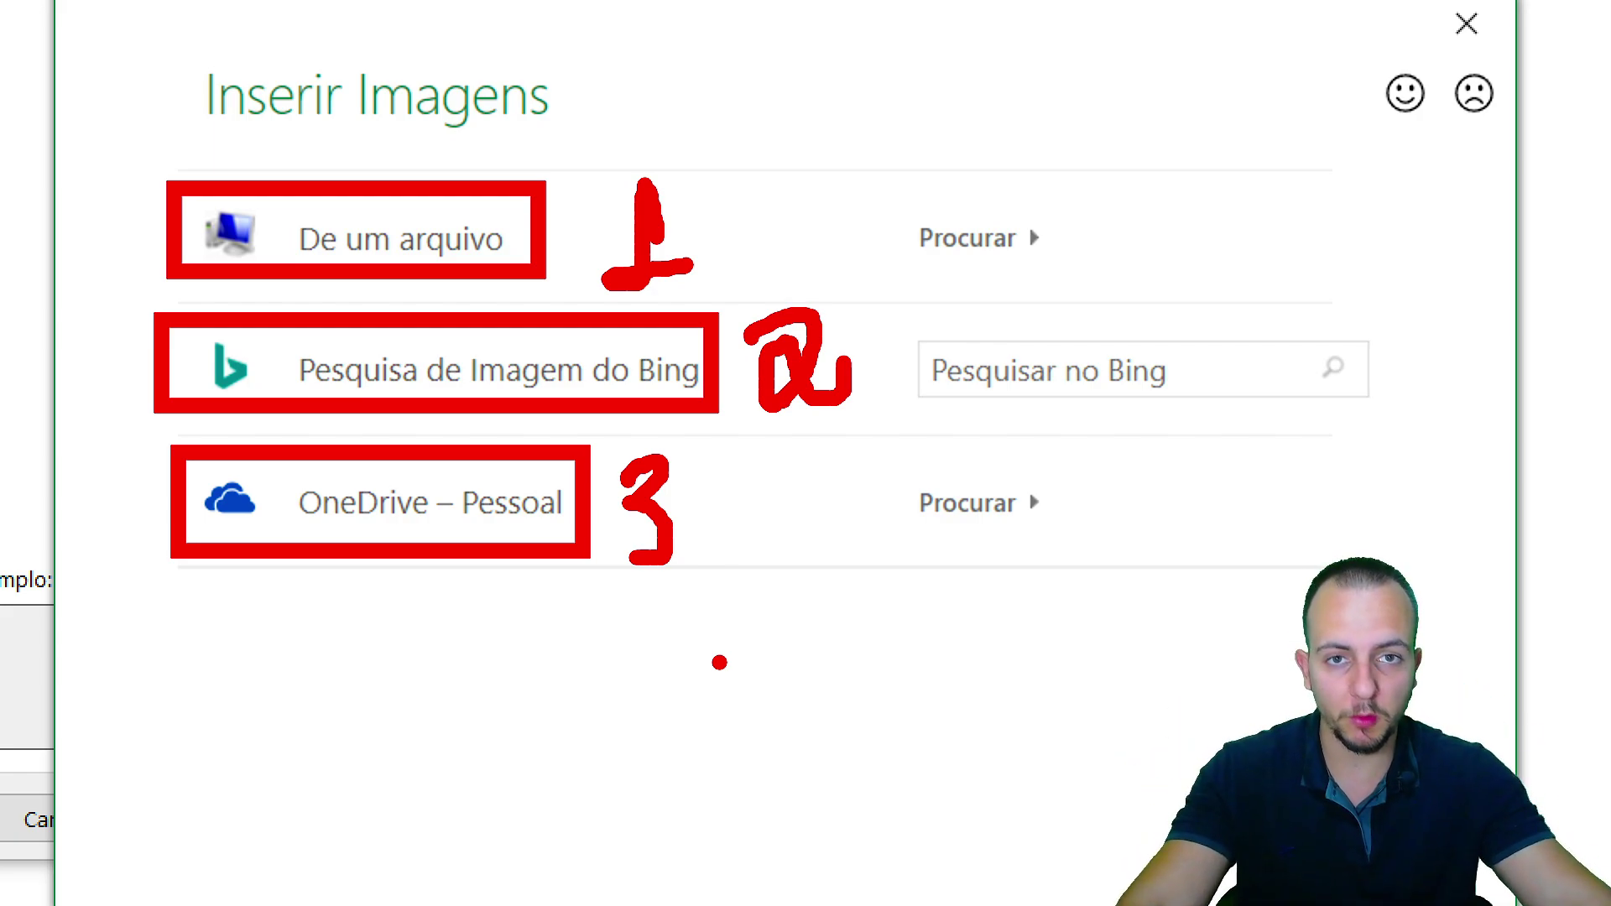
- Insert CAFÉ PREMIUM 1kg.jpg from a file as the note's fill picture
key("Escape")
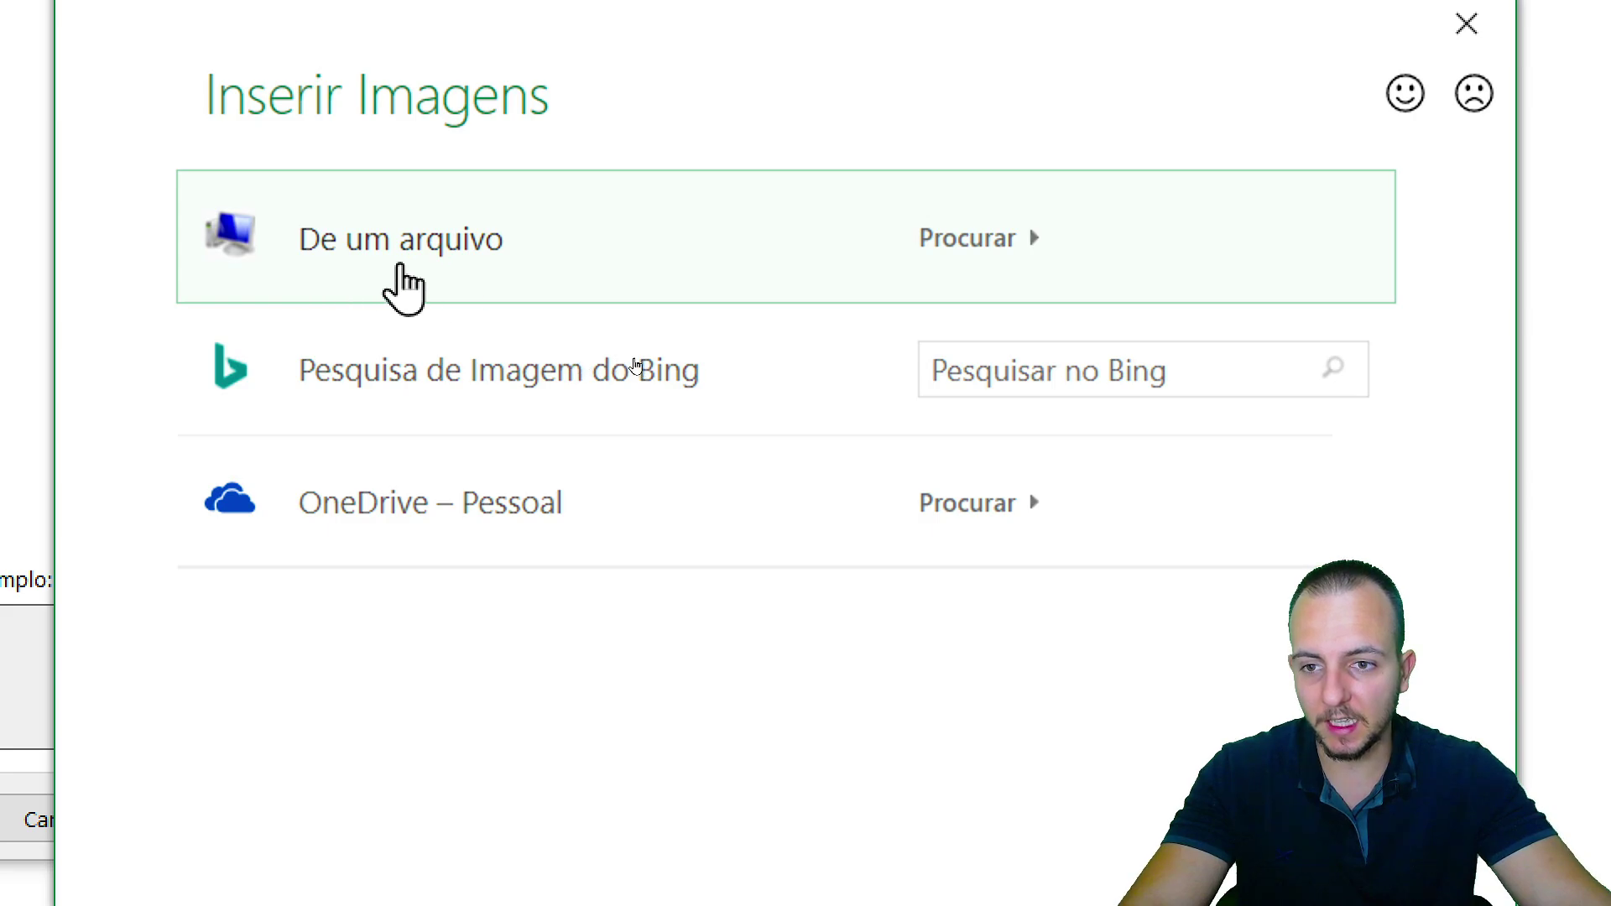
left_click(442, 267)
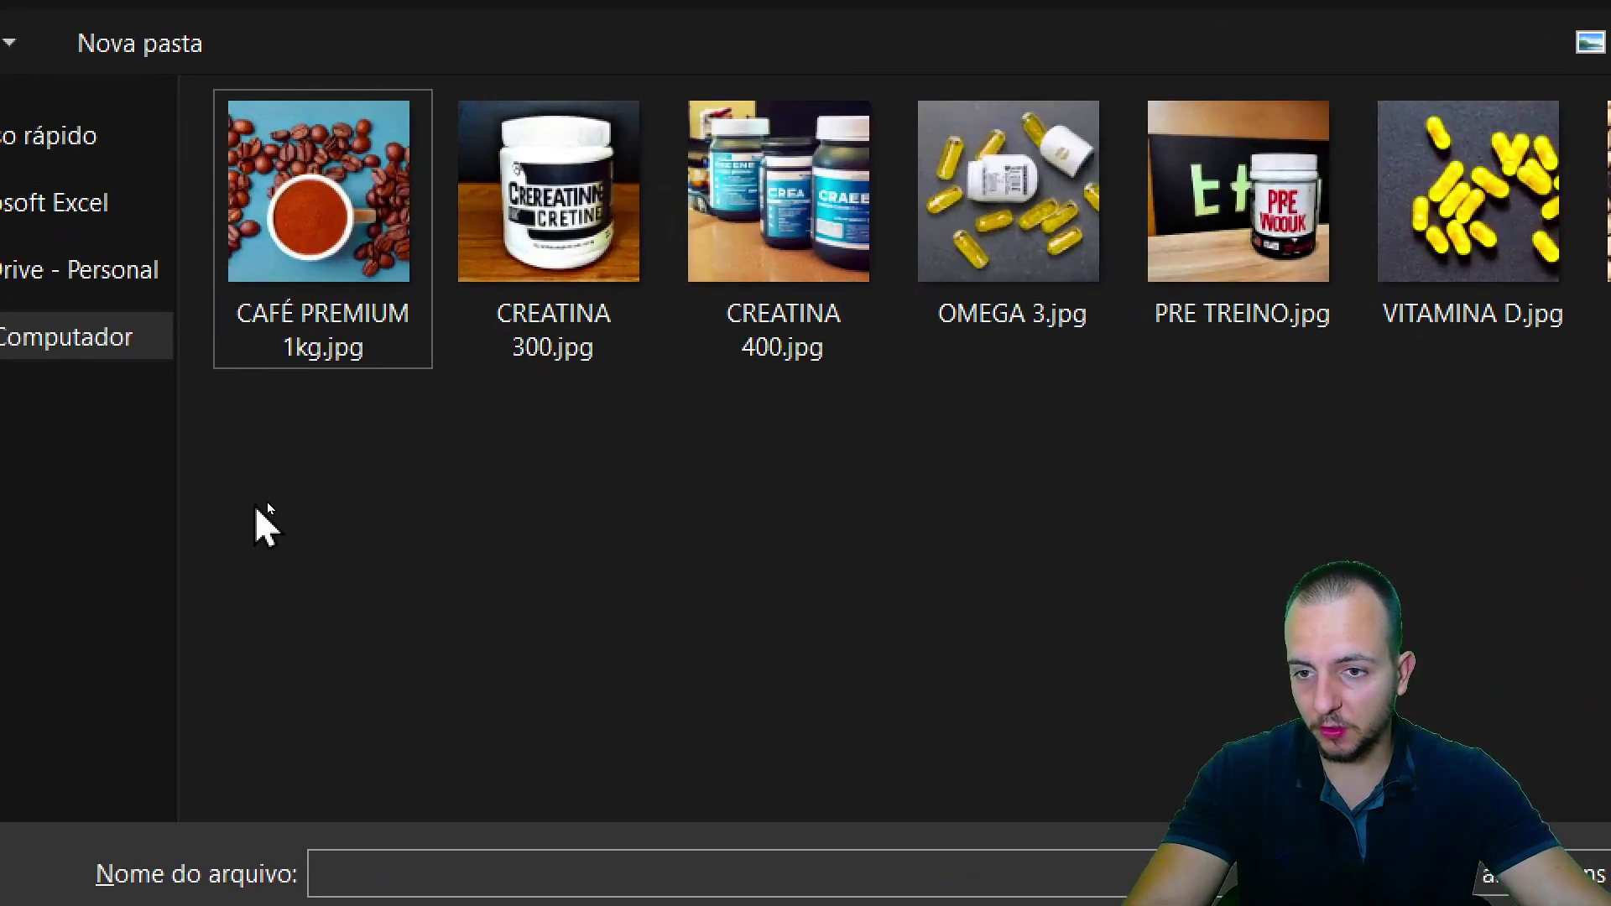
left_click(466, 411)
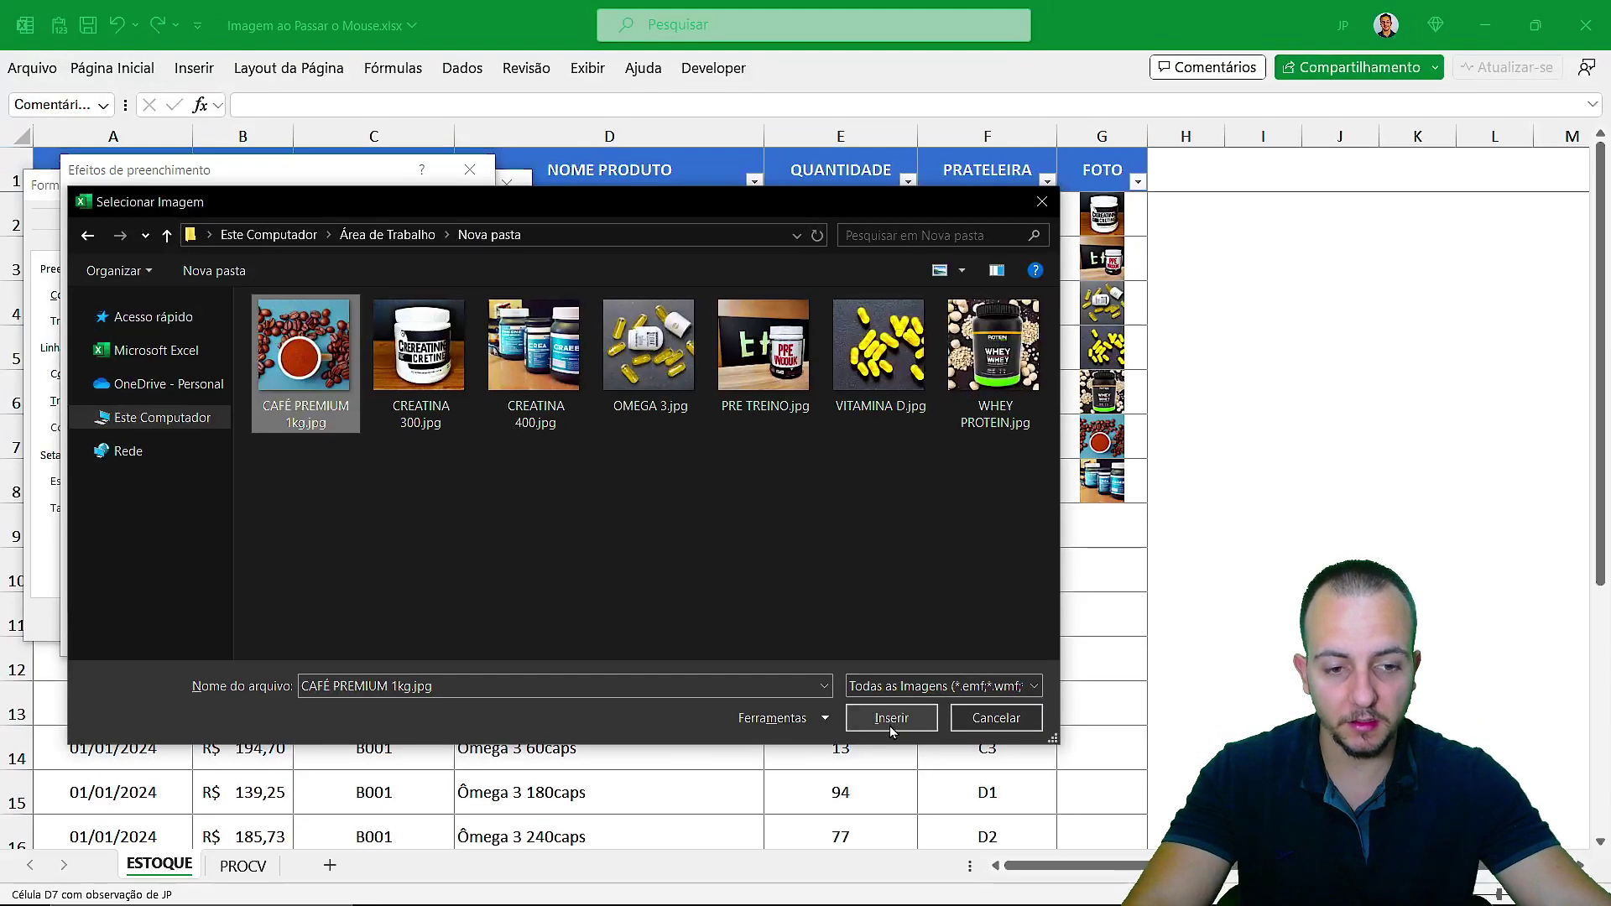
left_click(1075, 611)
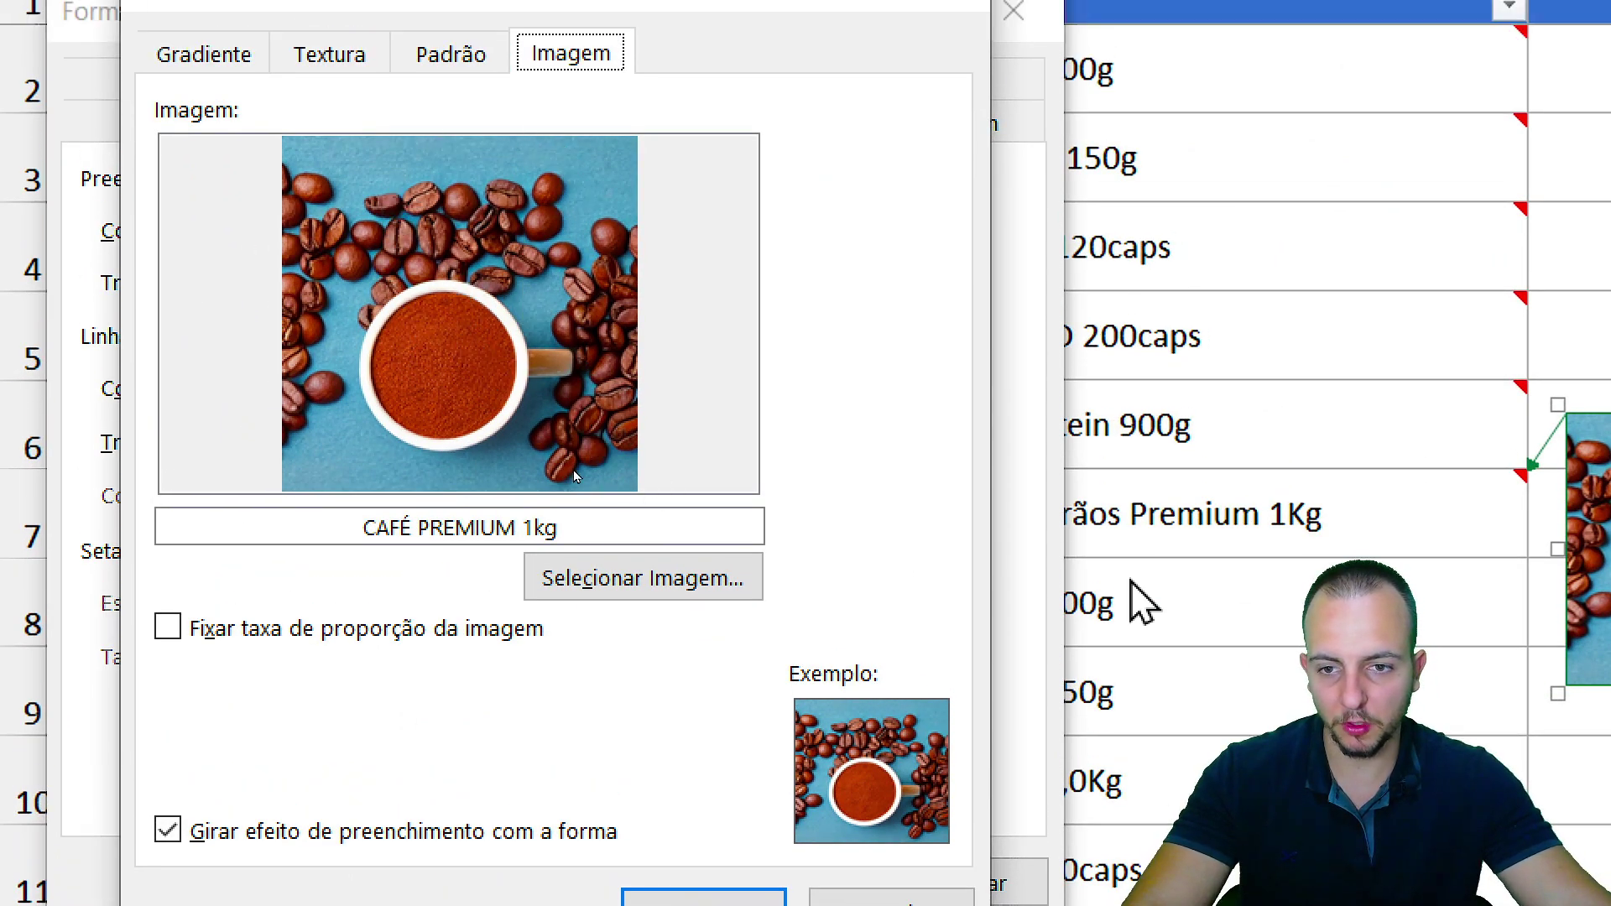
- Lock the picture's aspect ratio and confirm both Efeitos de preenchimento and Formatar comentário
key("Return")
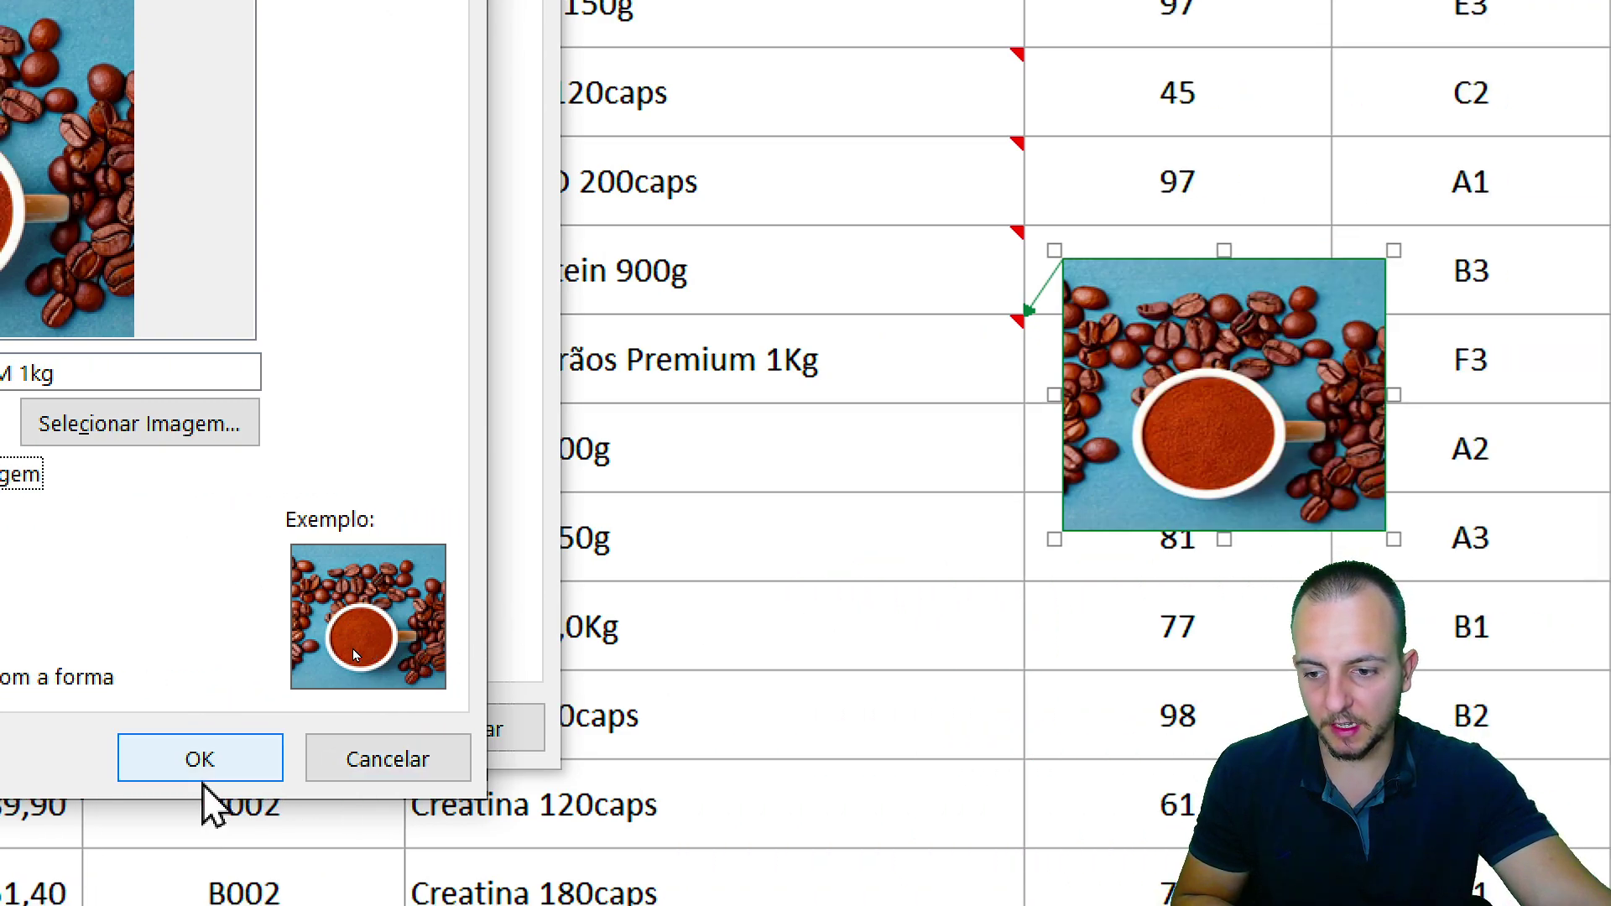
left_click(704, 762)
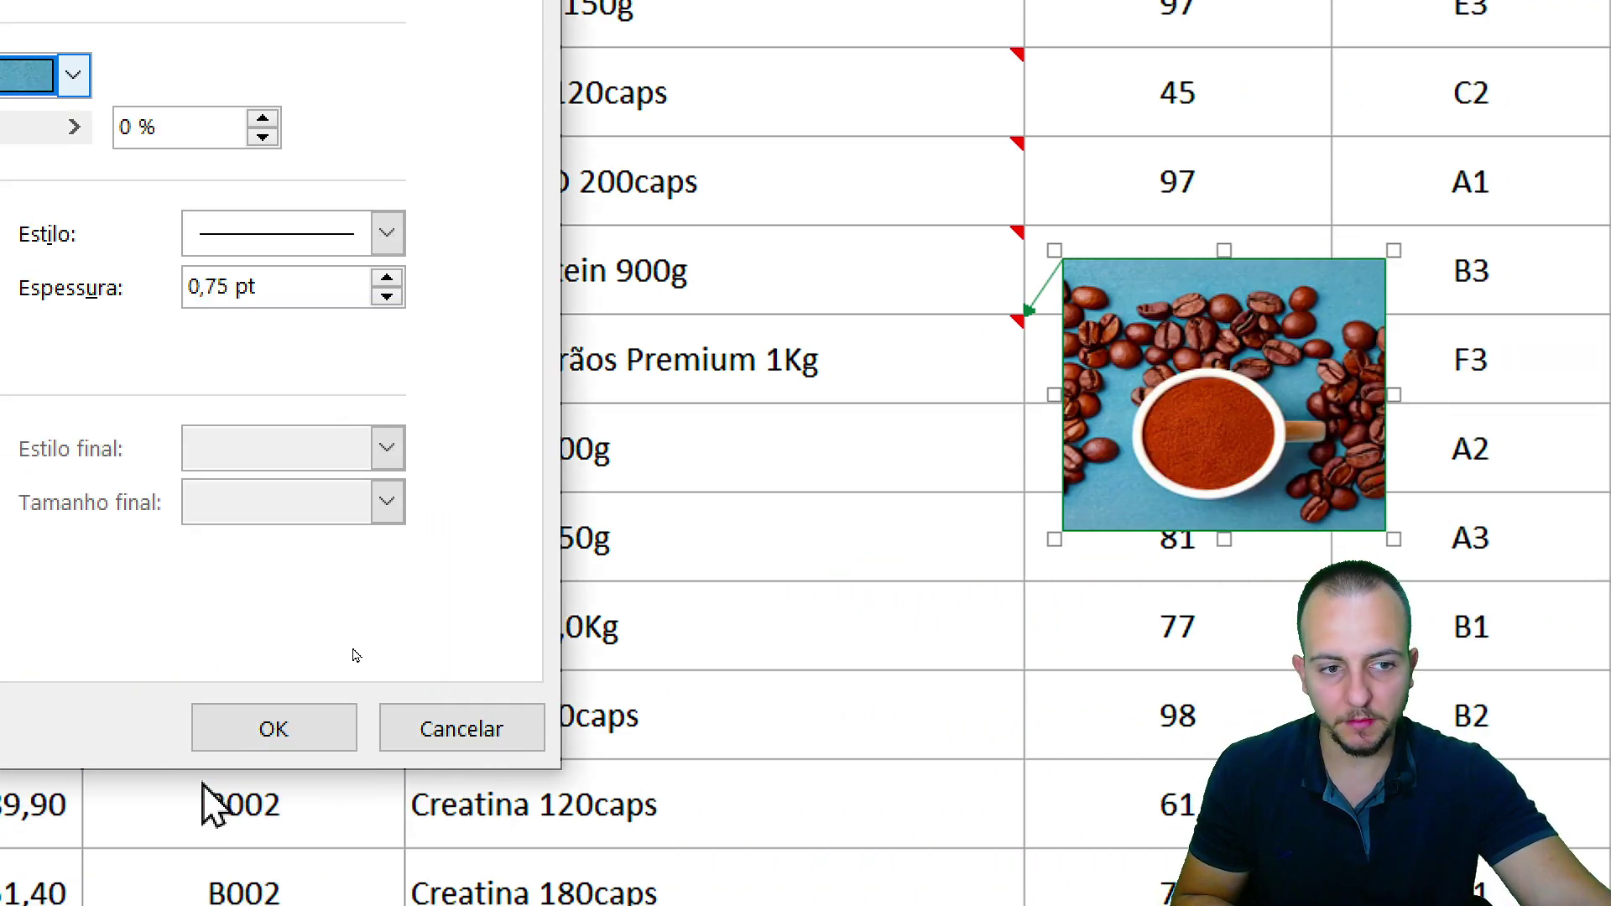
left_click(340, 730)
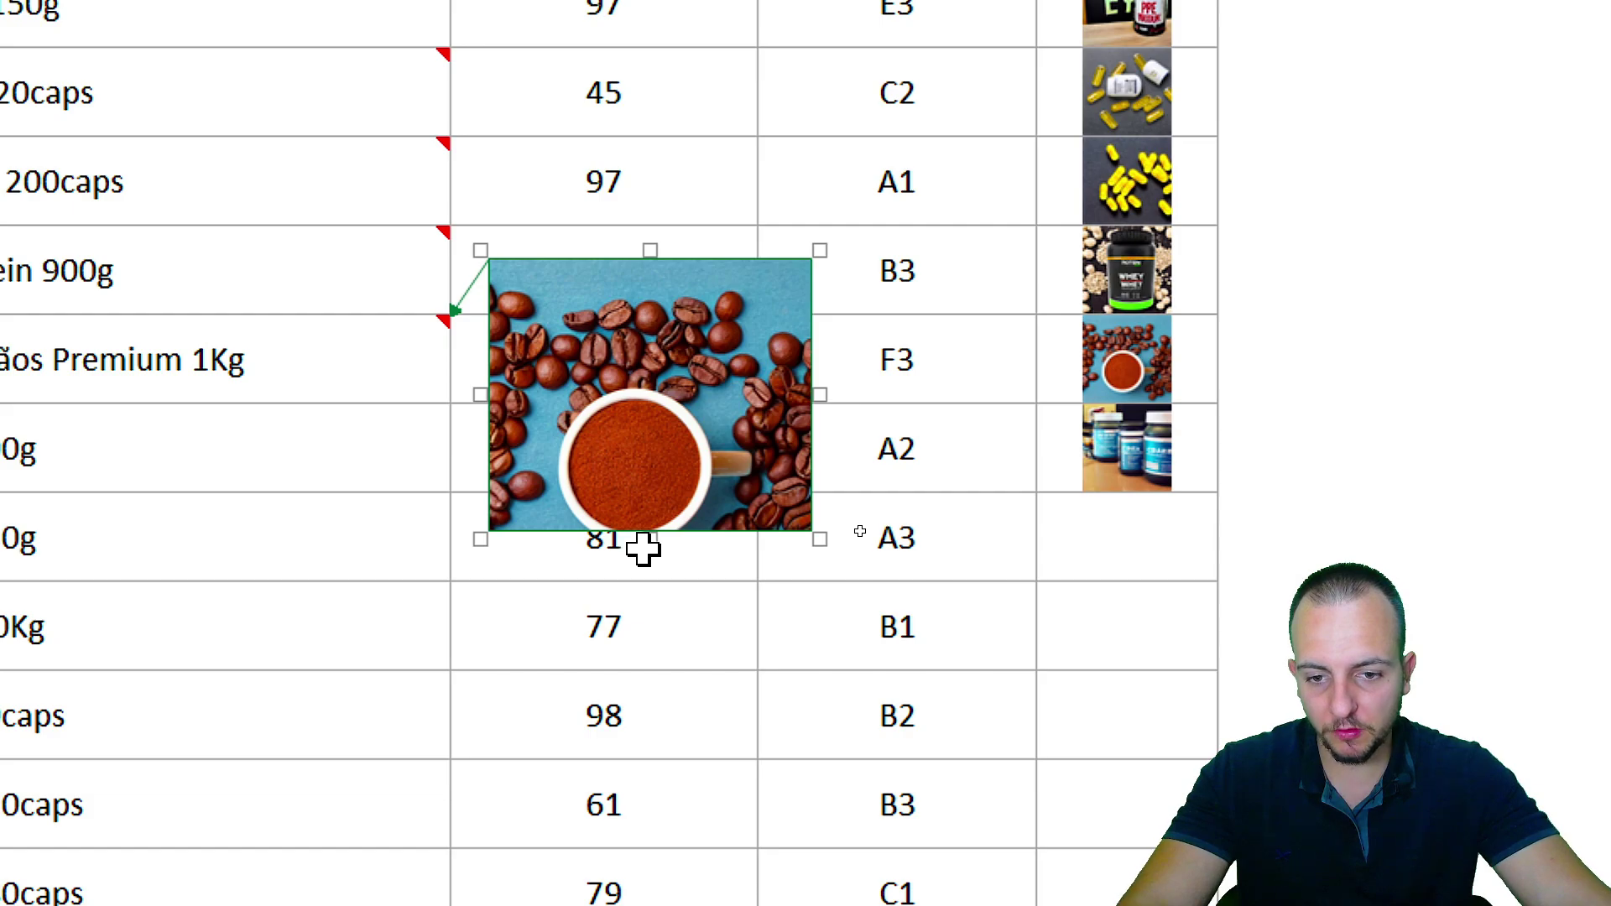
- Stretch the coffee photo note taller, then return to the top of the stock table
left_click_drag(648, 541, 653, 602)
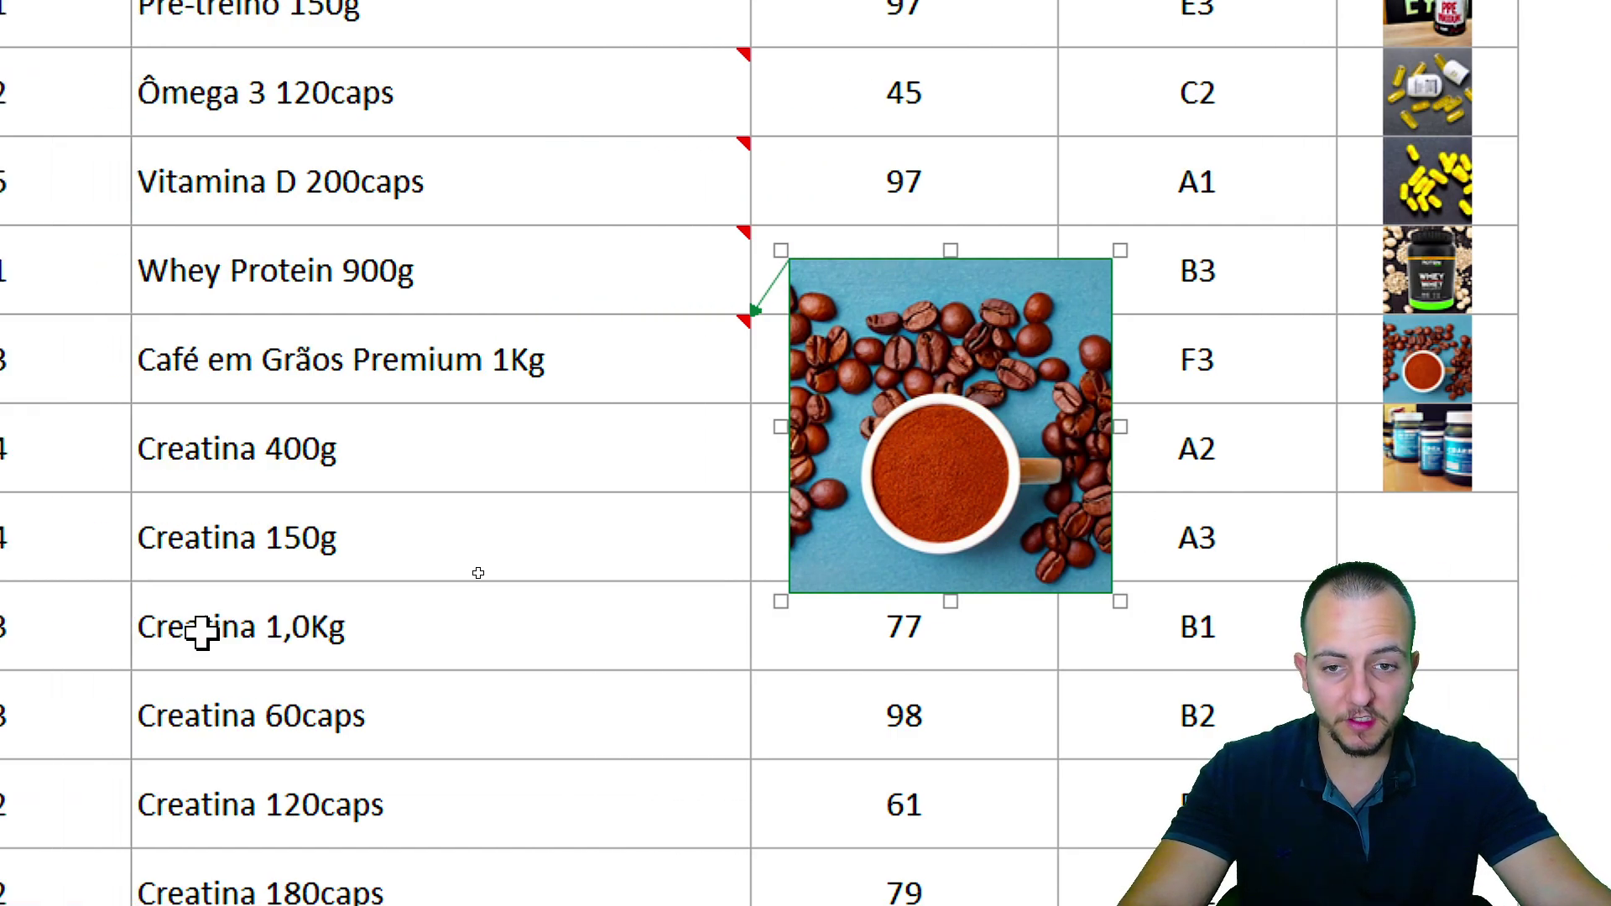
key("Delete")
mouse_move(440, 270)
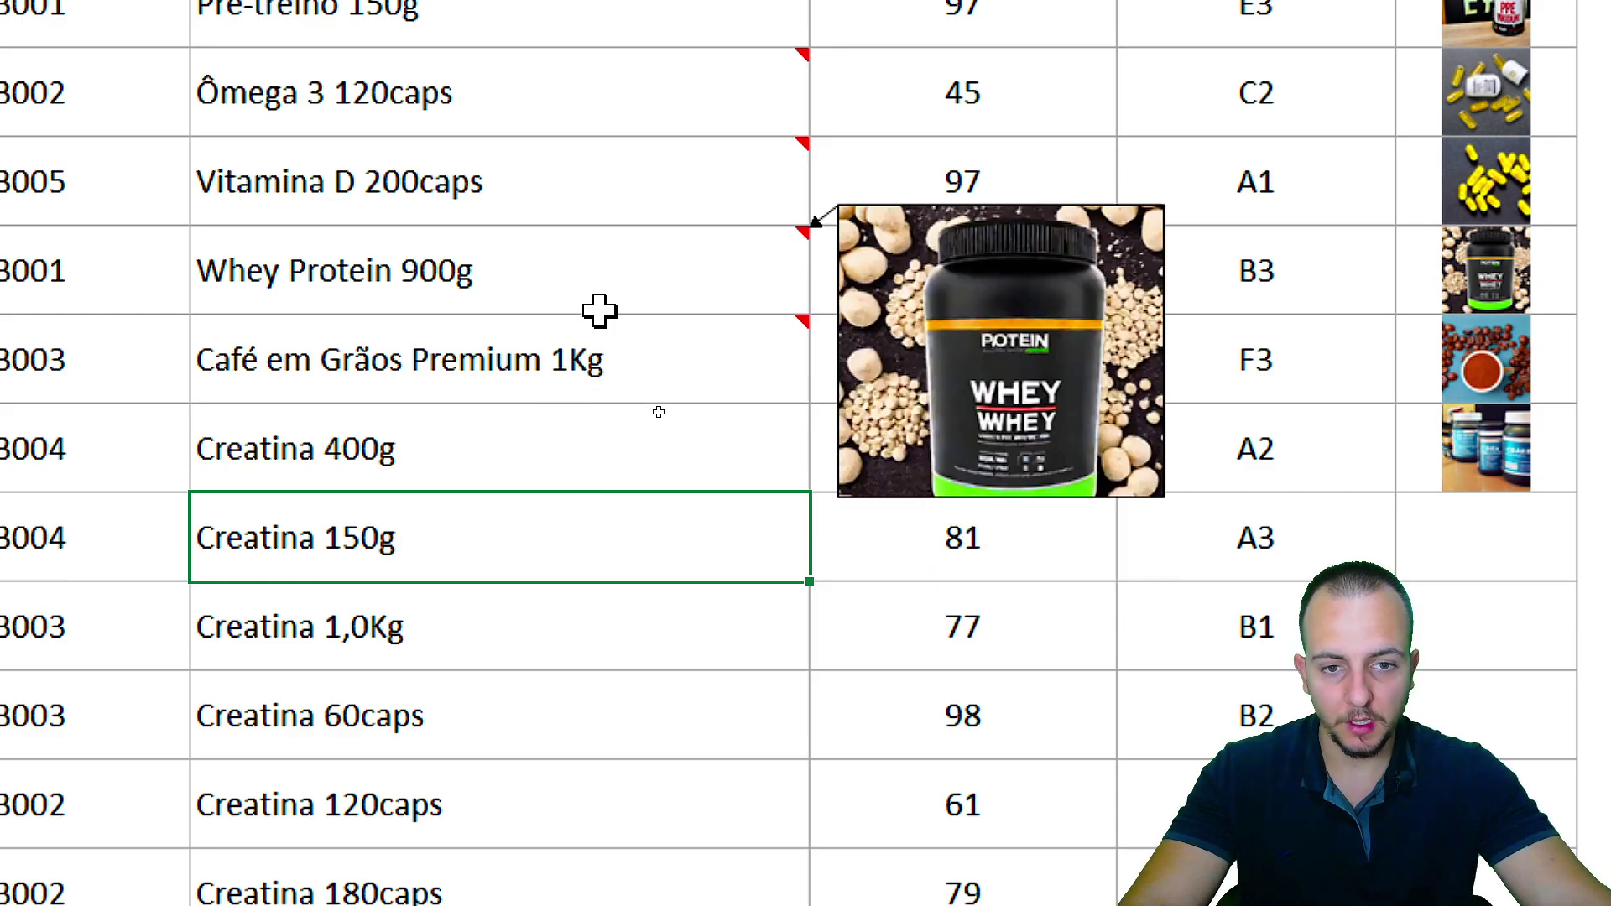
scroll(590, 111, "up", 2)
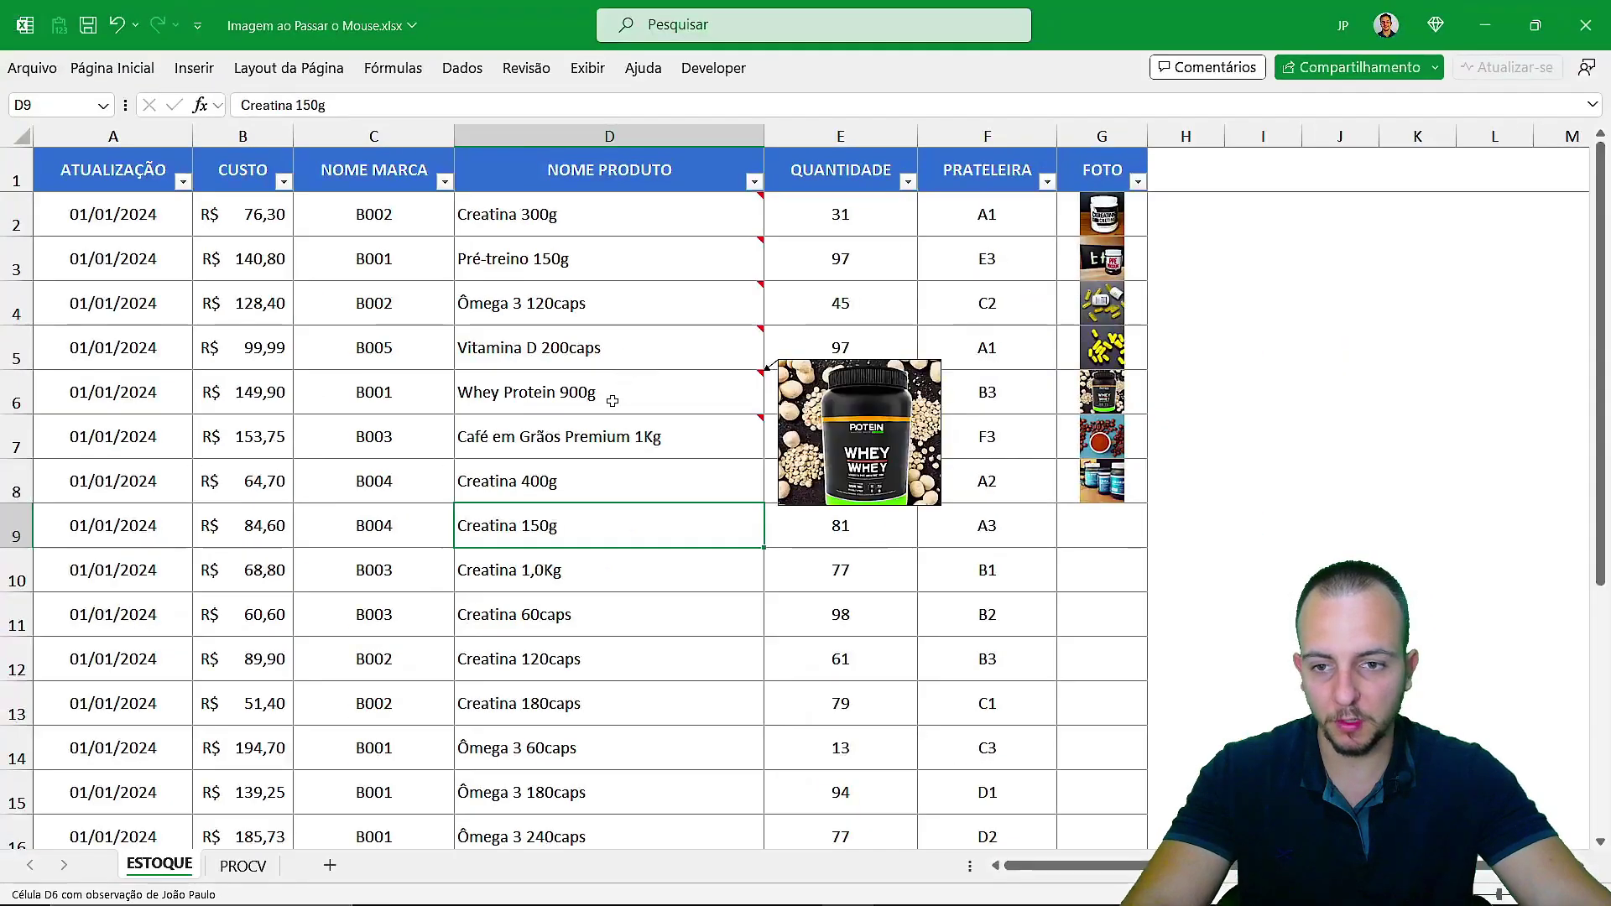
left_click(137, 197)
key("Up")
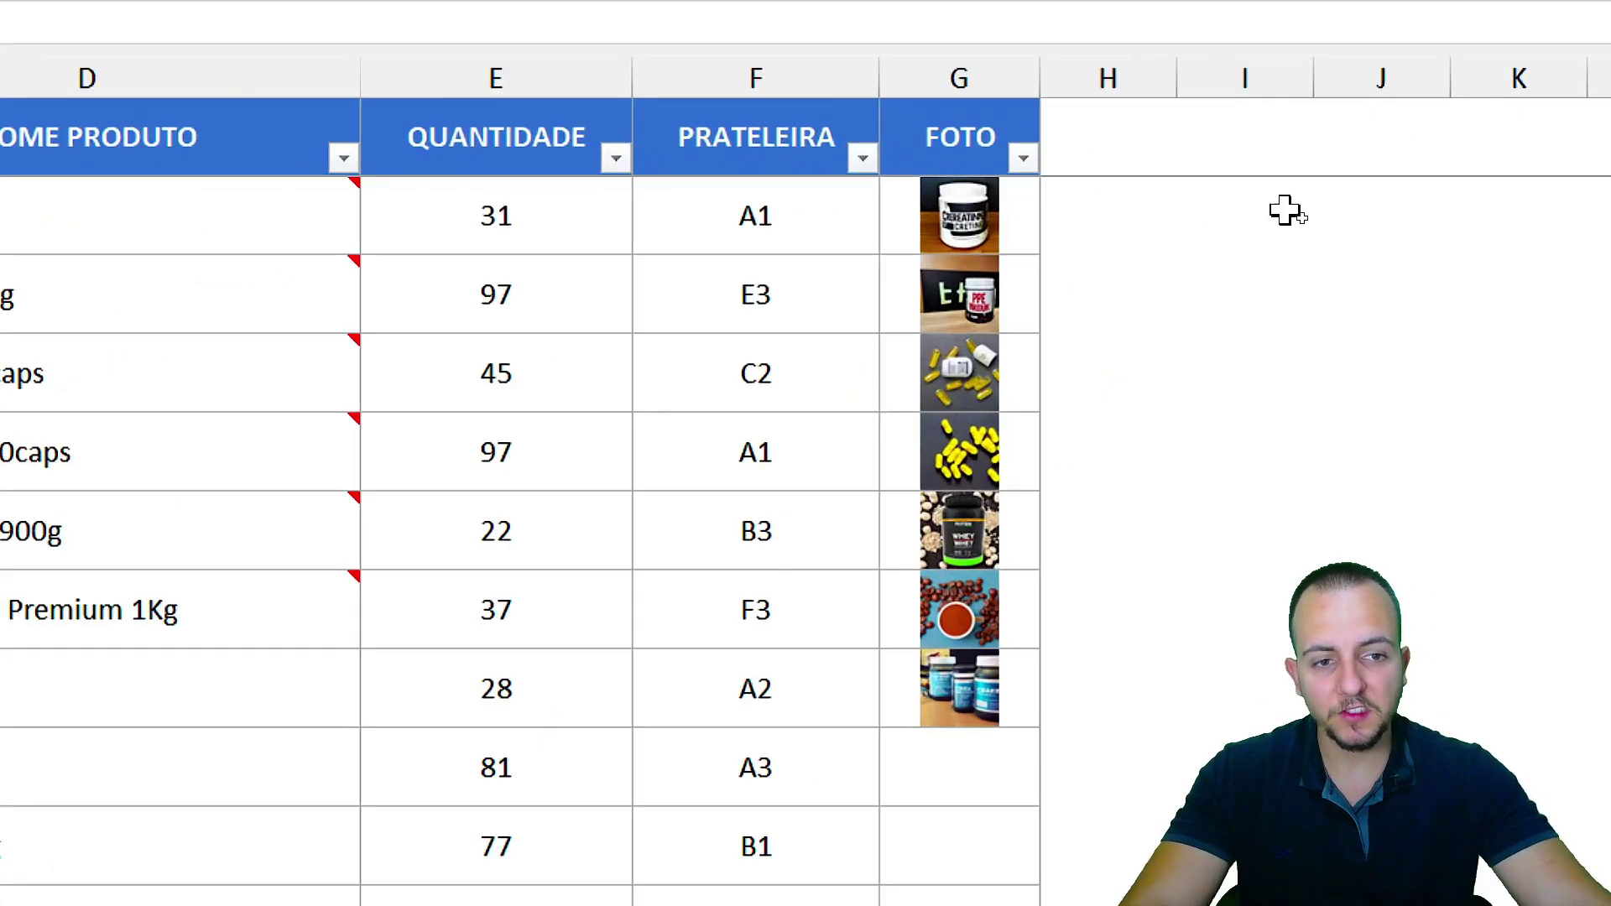
- Review the photo and shelf cells in columns F–G, then switch to the PROCV sheet
mouse_move(789, 237)
left_mouse_down()
mouse_move(702, 720)
mouse_move(713, 376)
left_mouse_up()
left_click(722, 546)
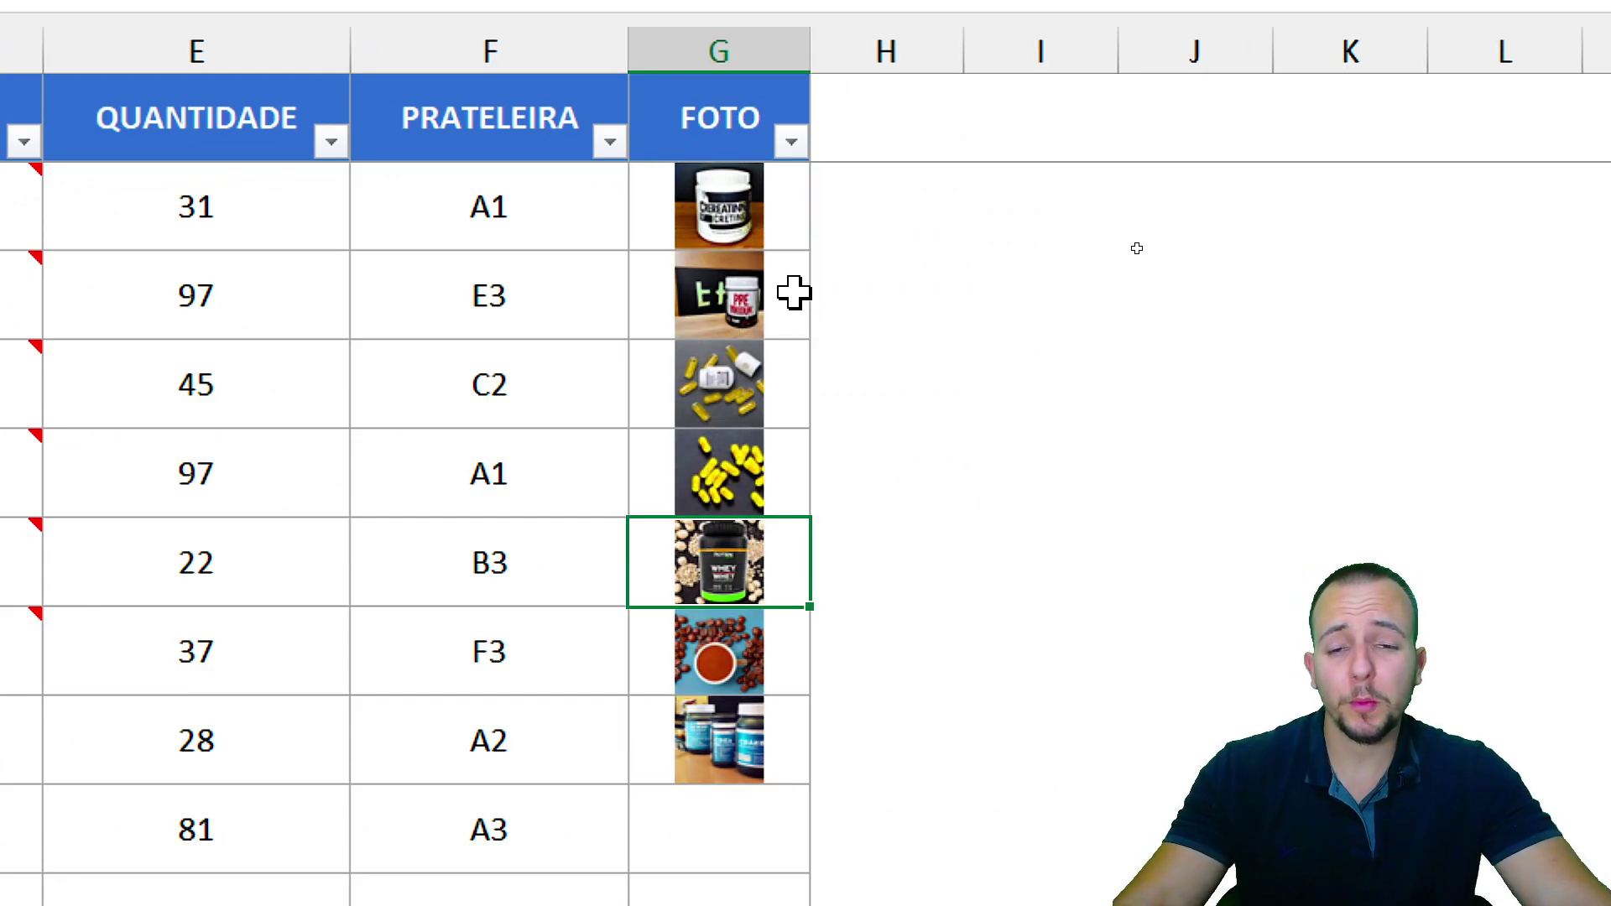
mouse_move(766, 209)
left_mouse_down()
mouse_move(730, 736)
mouse_move(722, 426)
mouse_move(755, 179)
left_mouse_up()
left_click(776, 207)
key("ctrl+Home")
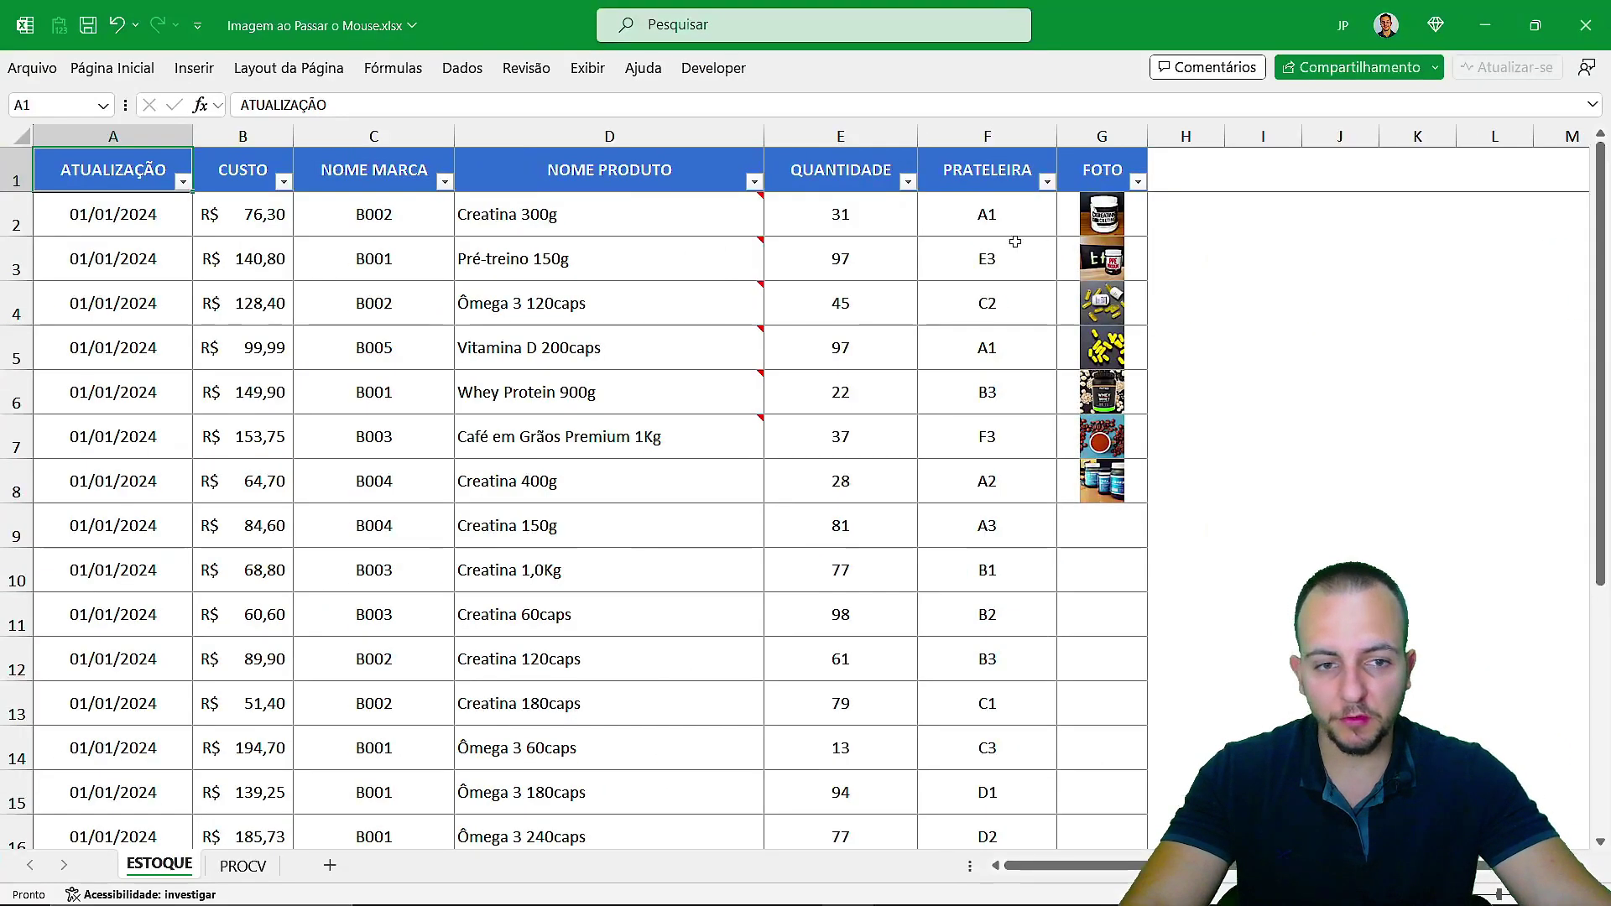
left_click_drag(1102, 214, 990, 663)
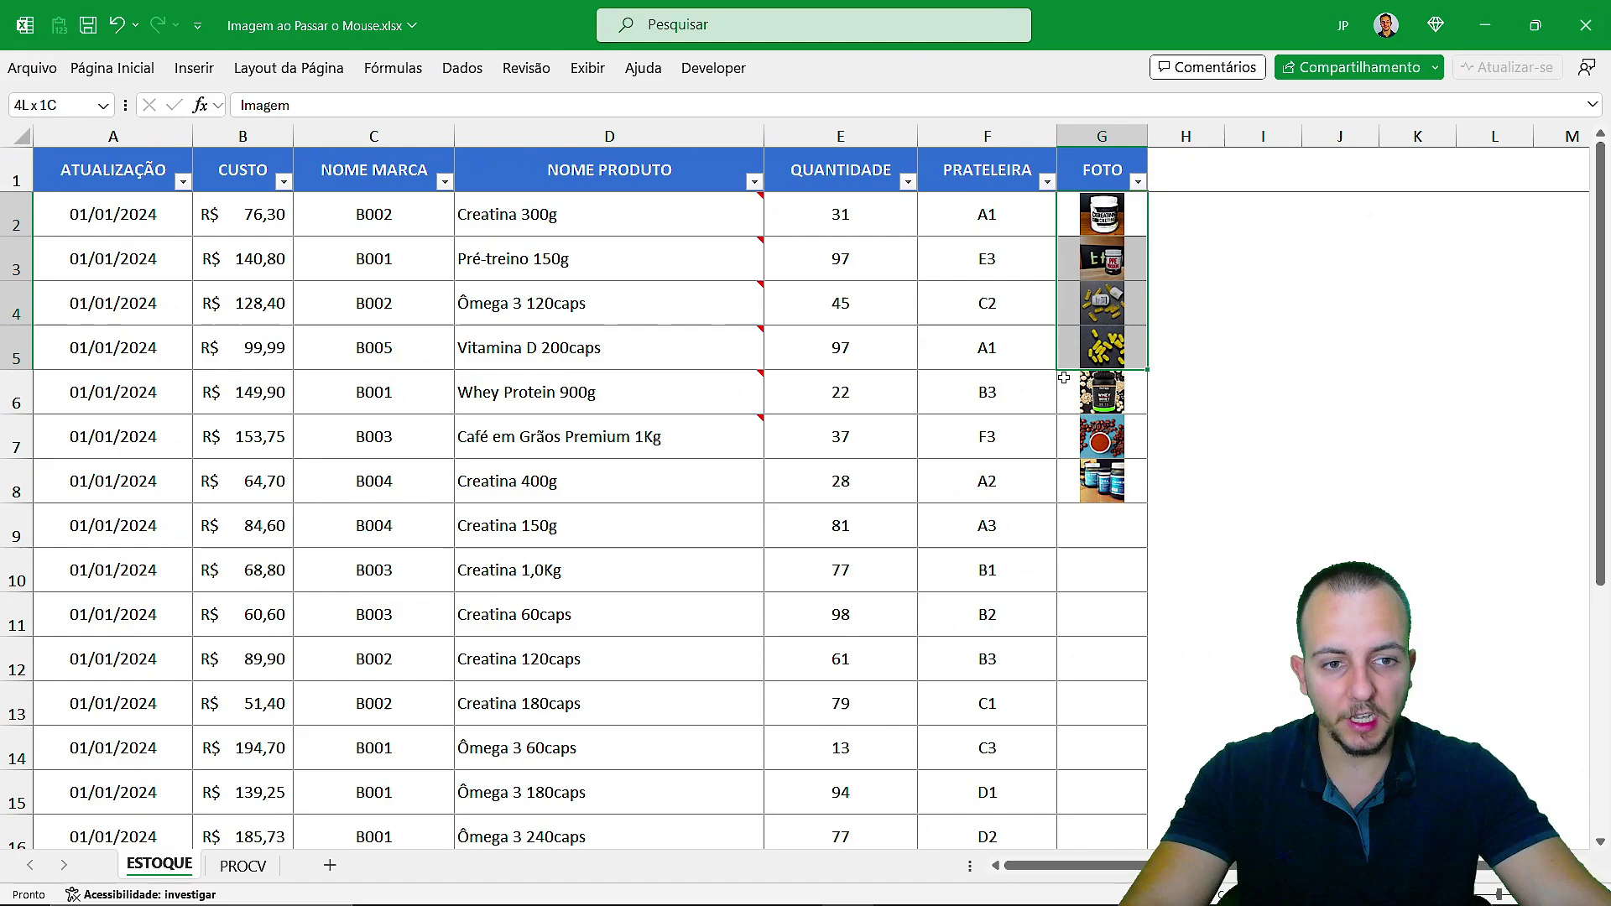
left_click(147, 170)
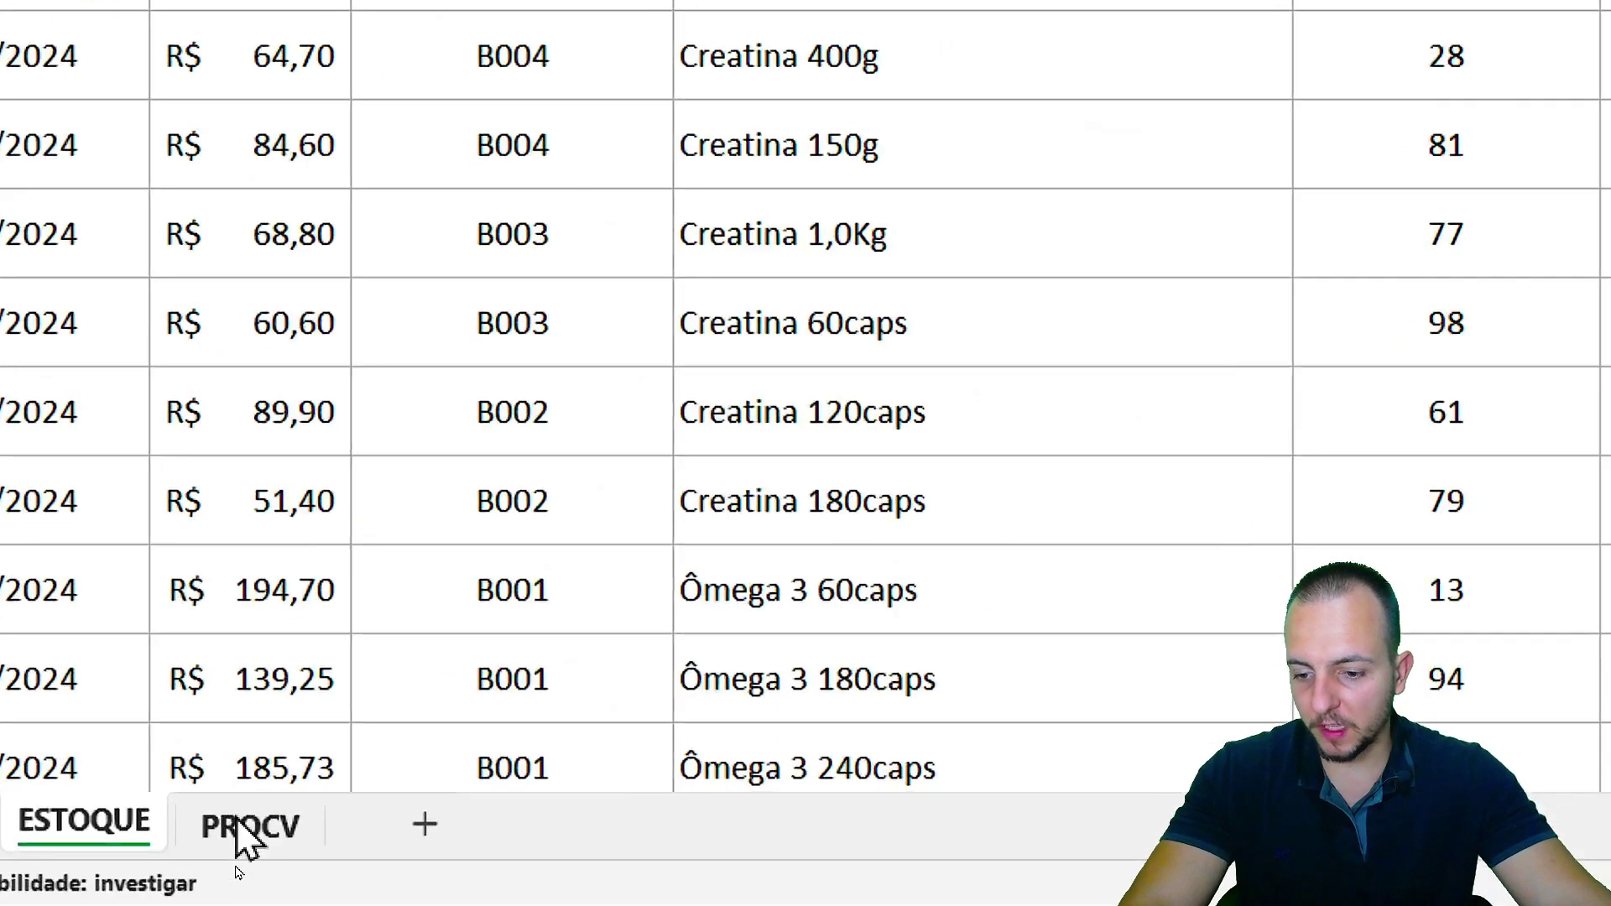
left_click(243, 867)
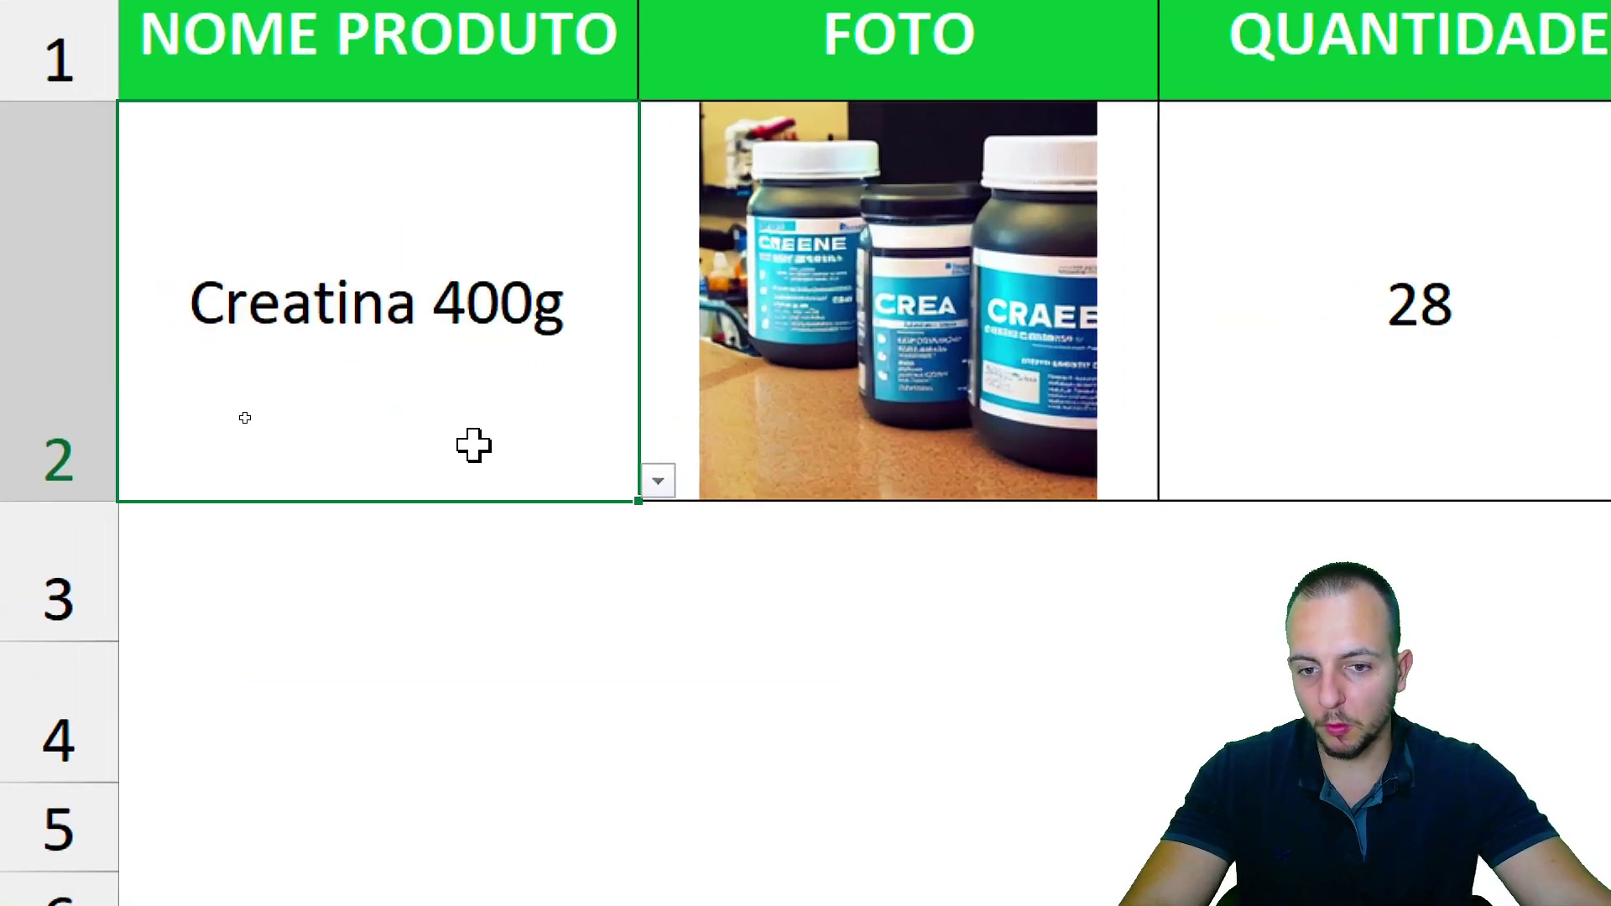
- Choose Café em Grãos Premium 1Kg in A2 and inspect the PROCV formula behind the photo
left_click(658, 482)
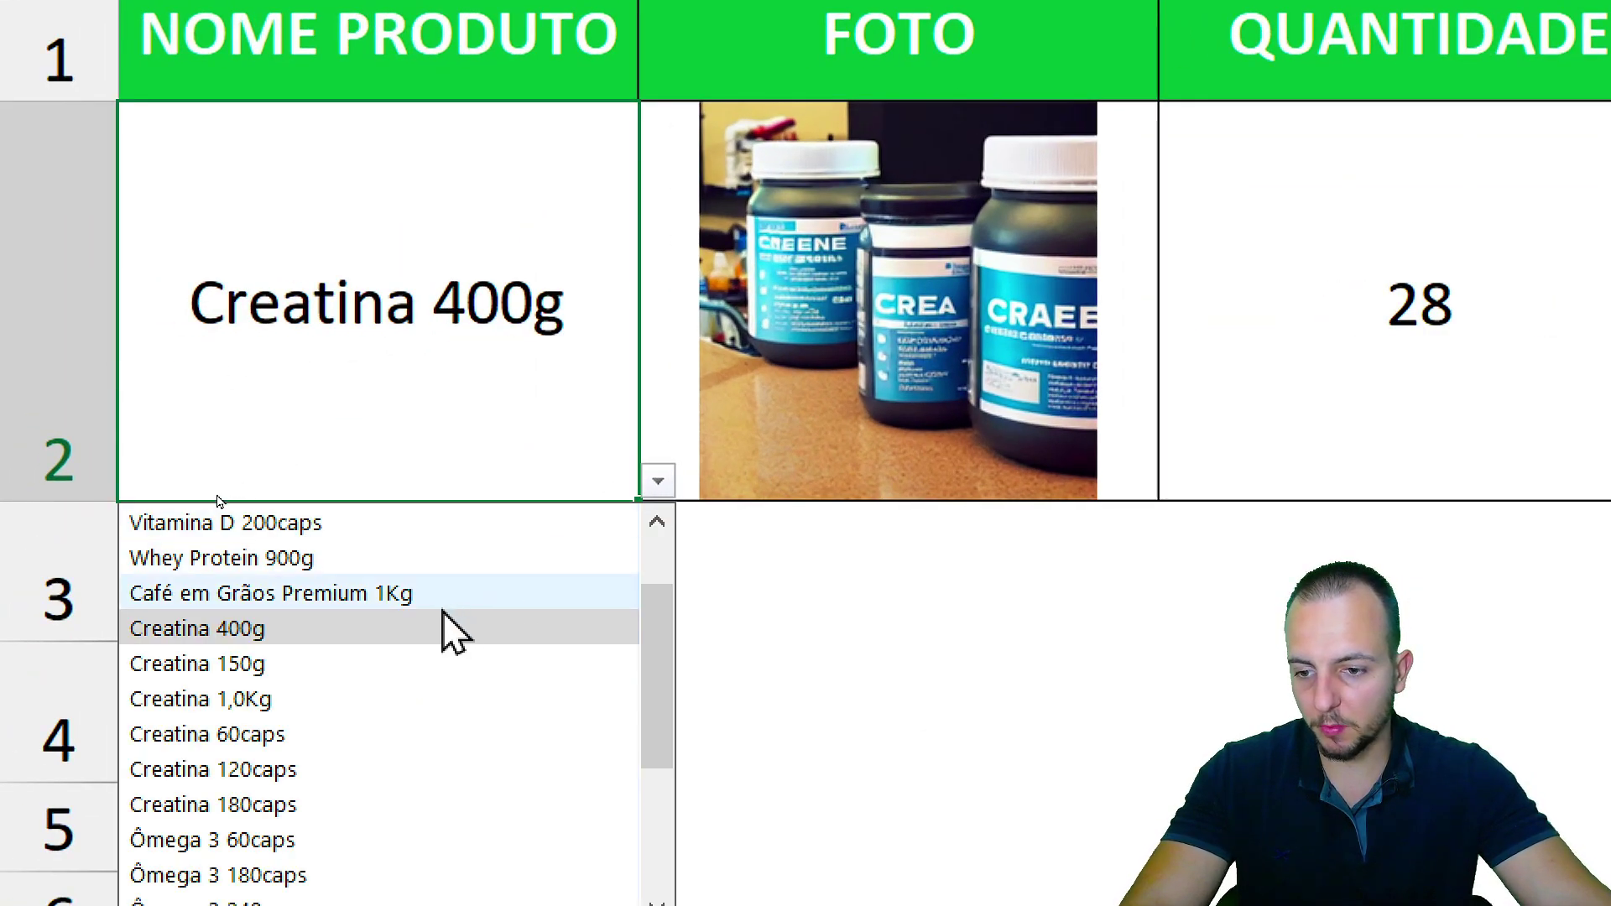
left_click(274, 596)
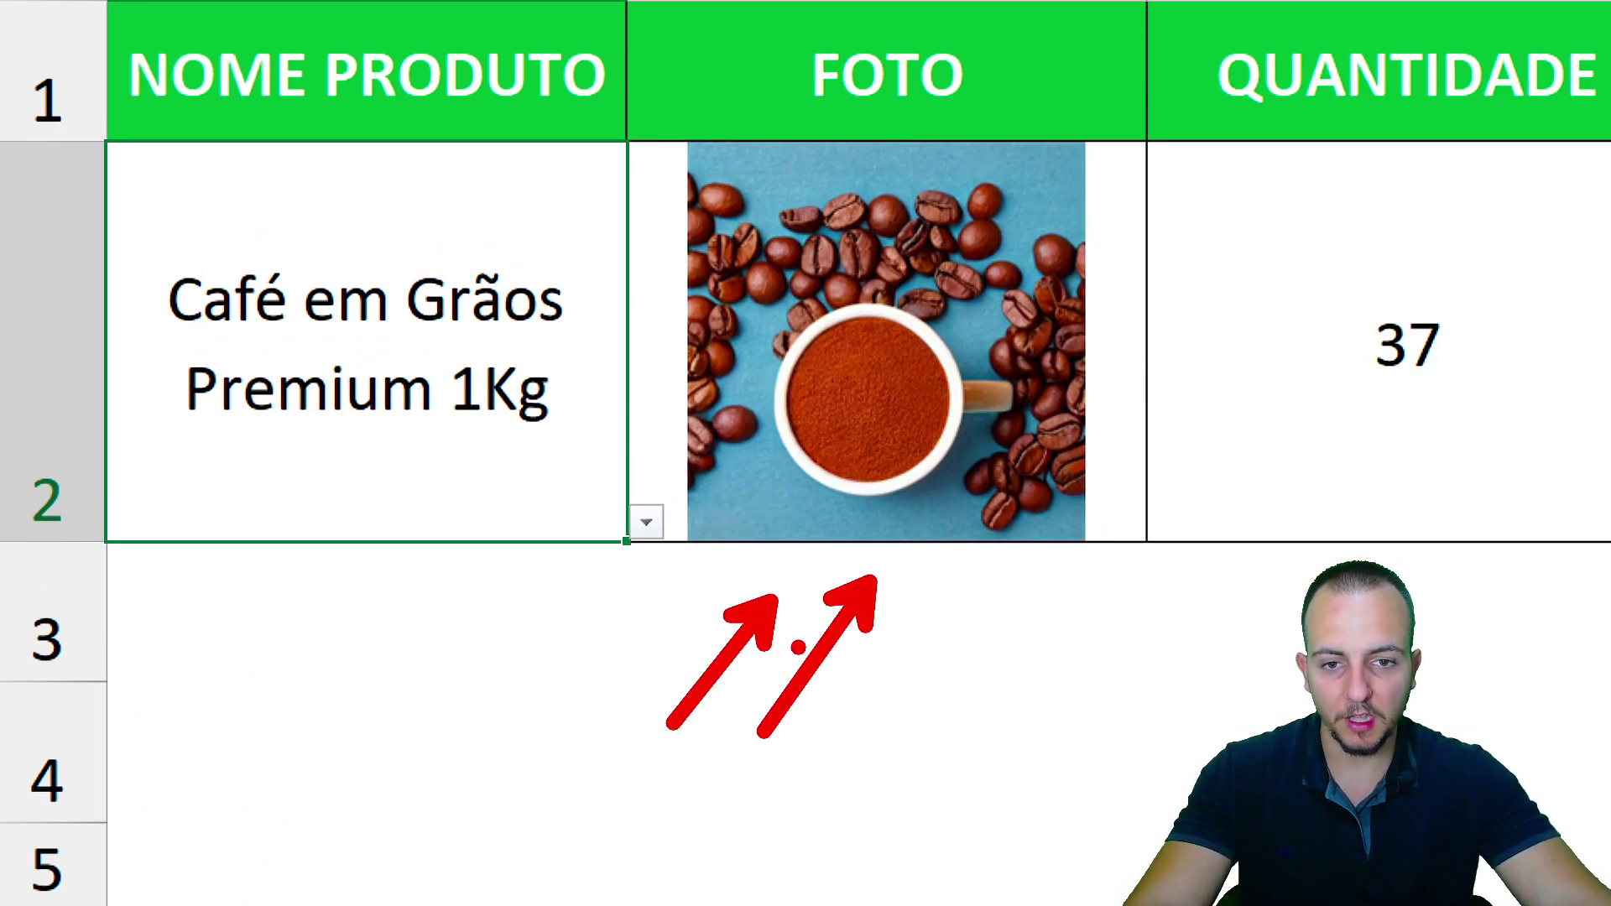
double_click(859, 395)
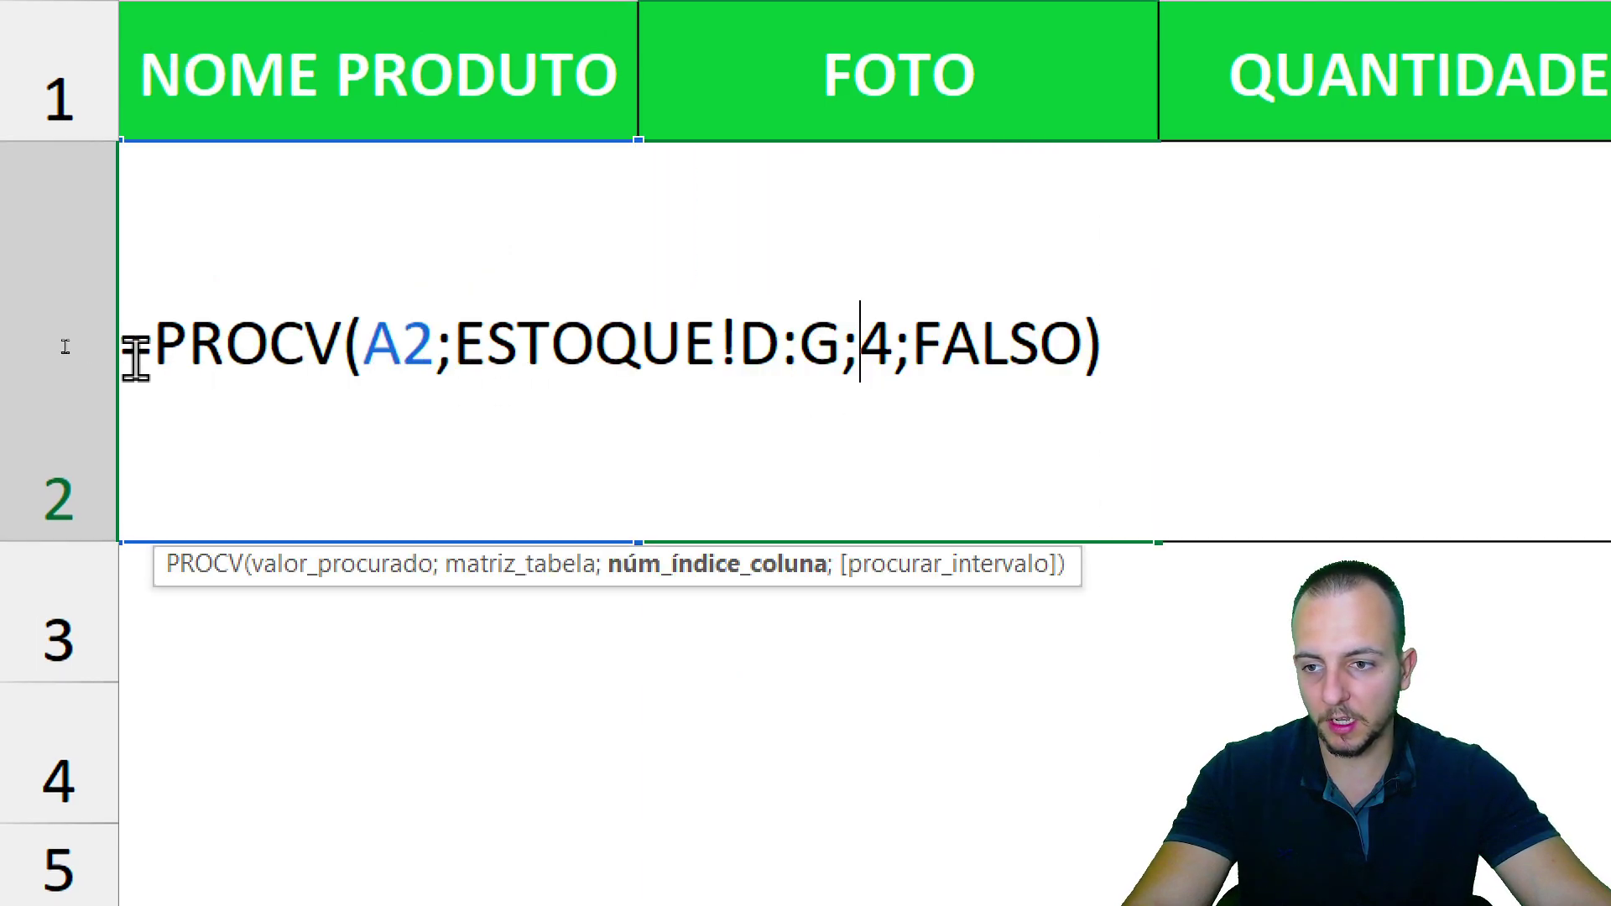
left_click_drag(136, 358, 1100, 361)
key("Escape")
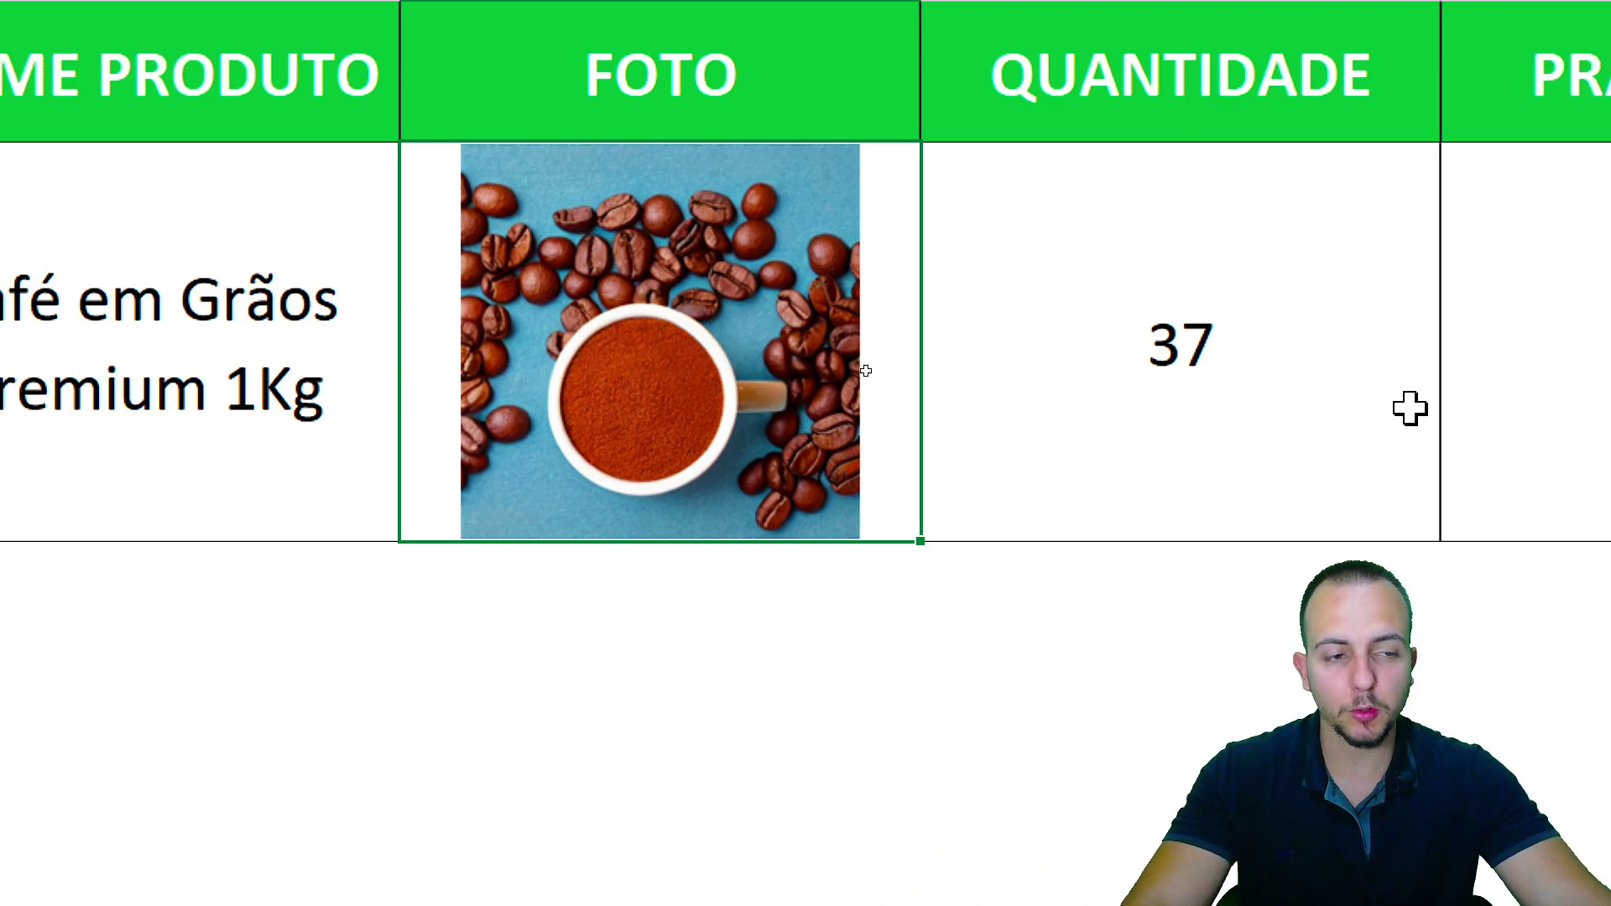
- Point out the PRATELEIRA and QUANTIDADE results, pick Ômega 3 120caps in A2, then go back to ESTOQUE
left_click(933, 112)
left_click_drag(933, 111, 916, 341)
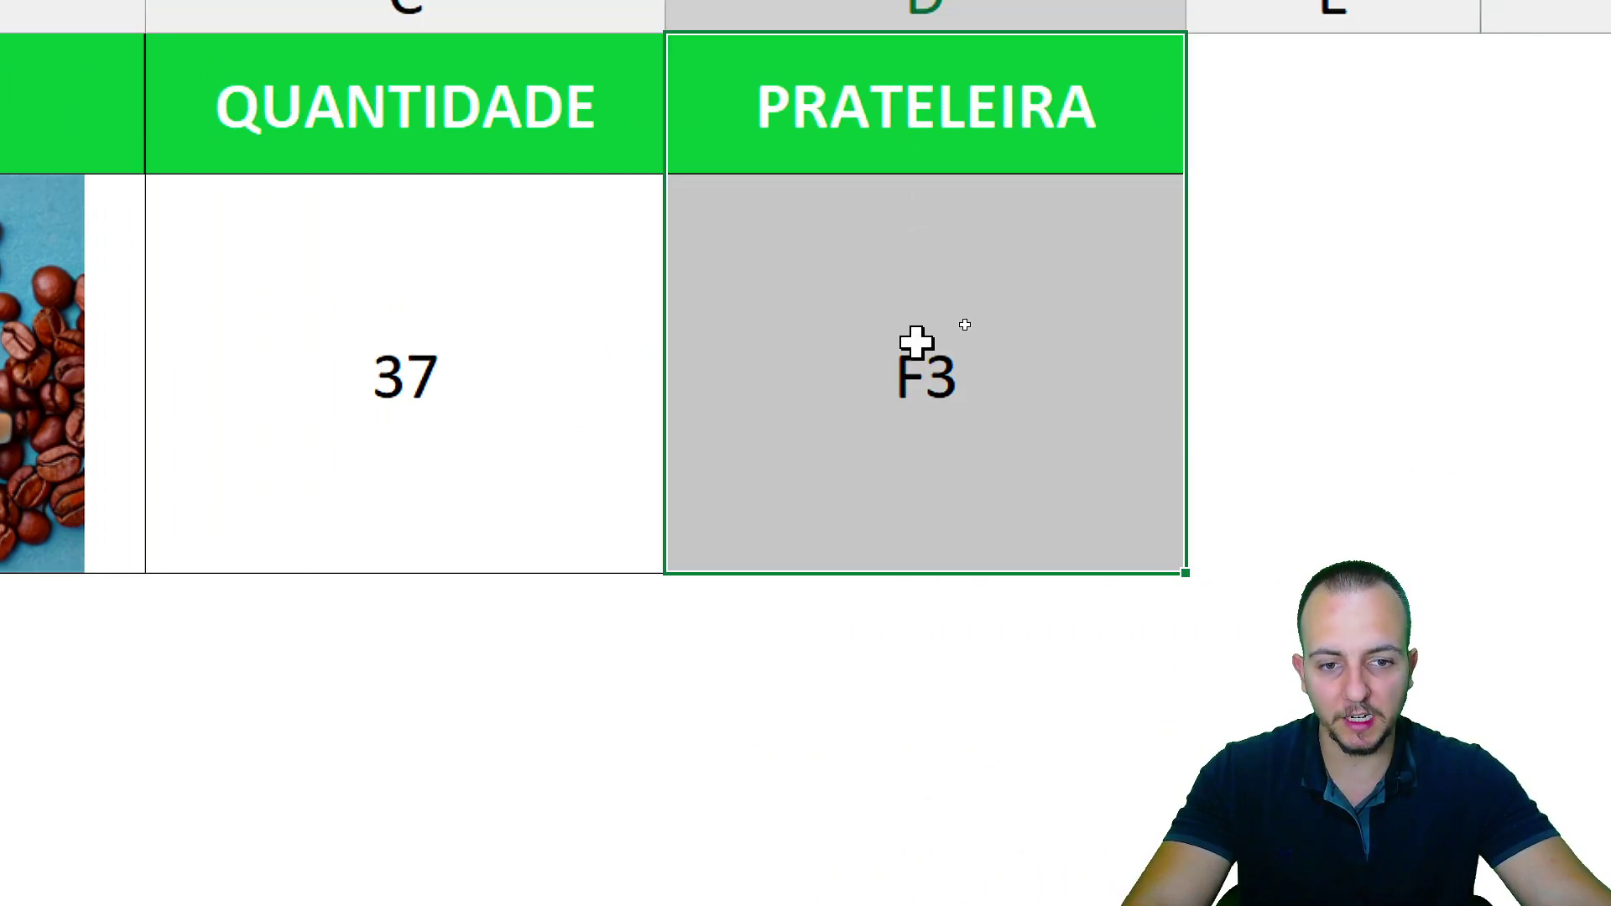
left_click_drag(384, 111, 352, 328)
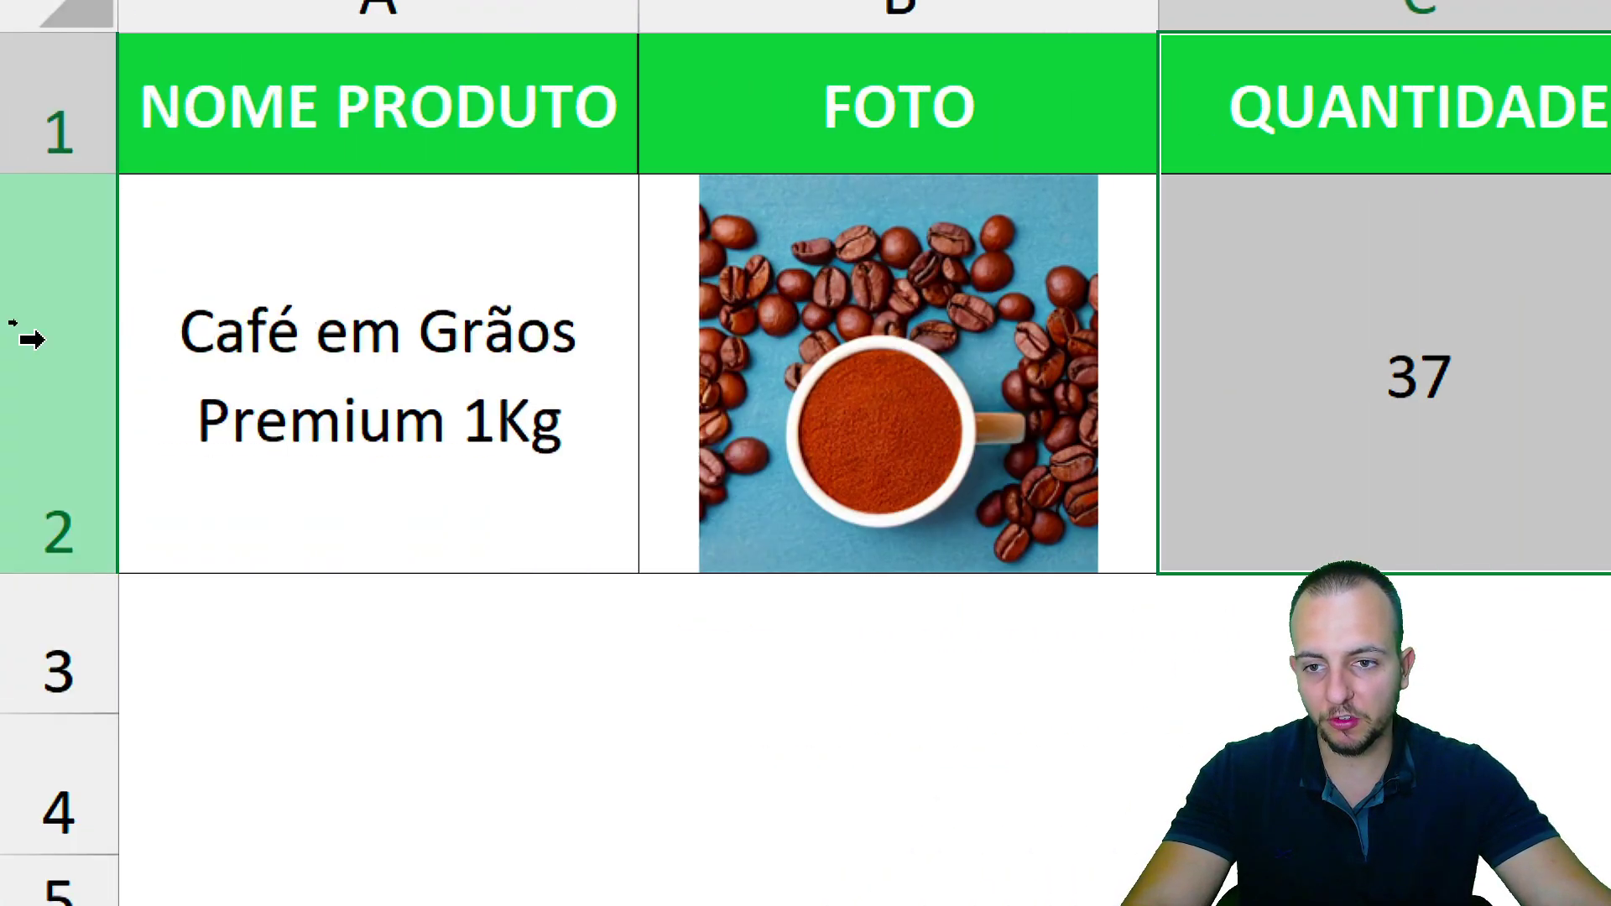
left_click(642, 345)
left_click(534, 385)
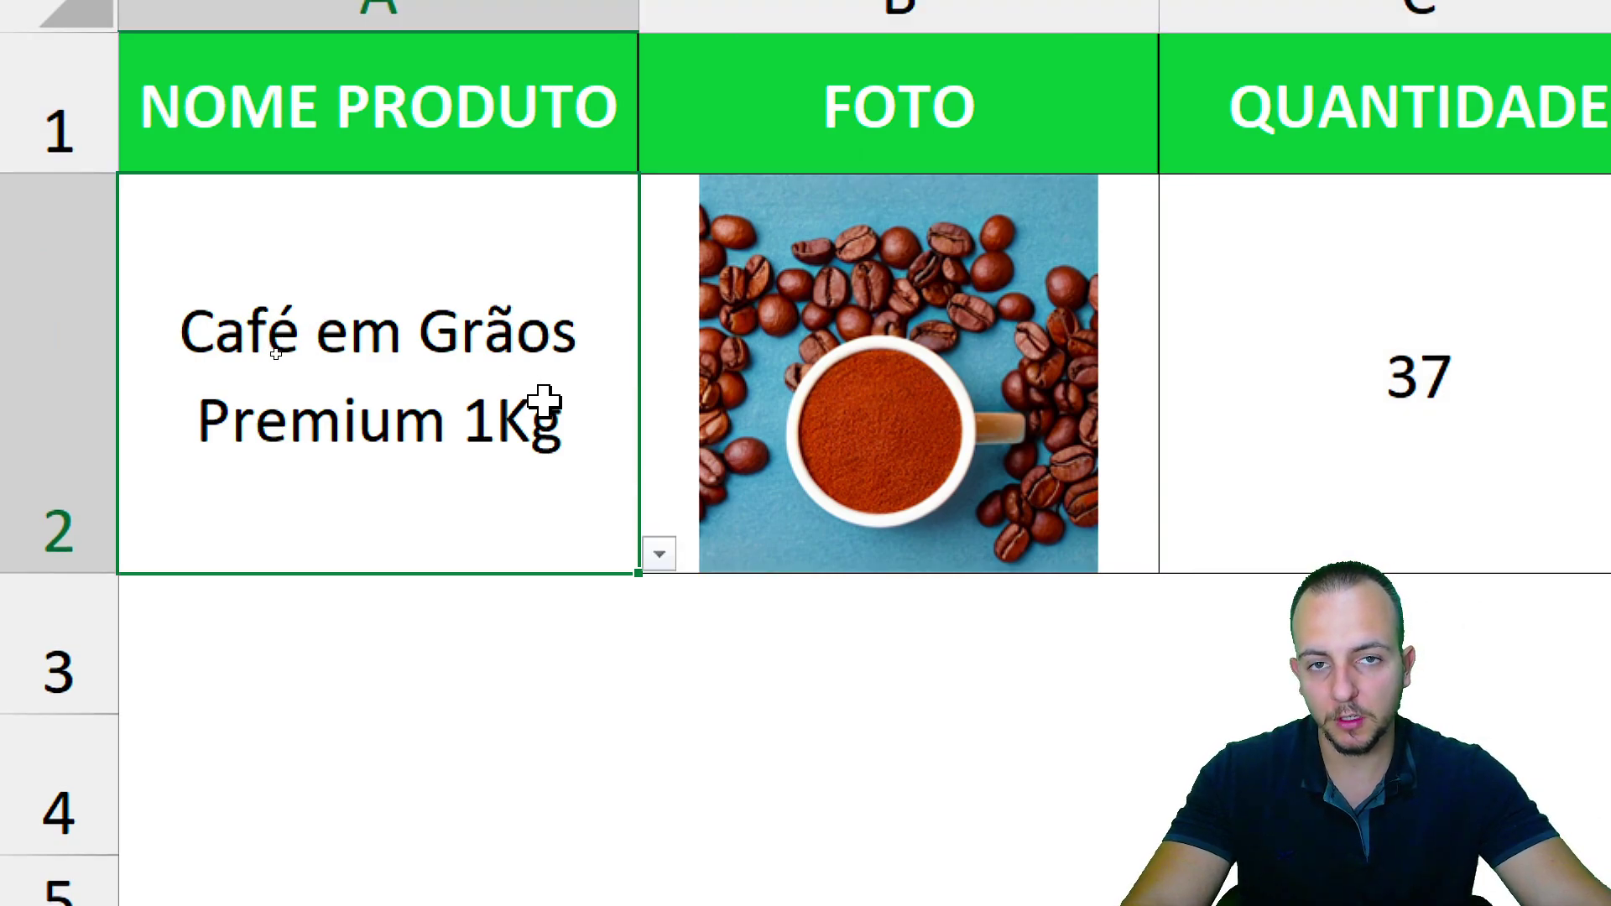
left_click(659, 556)
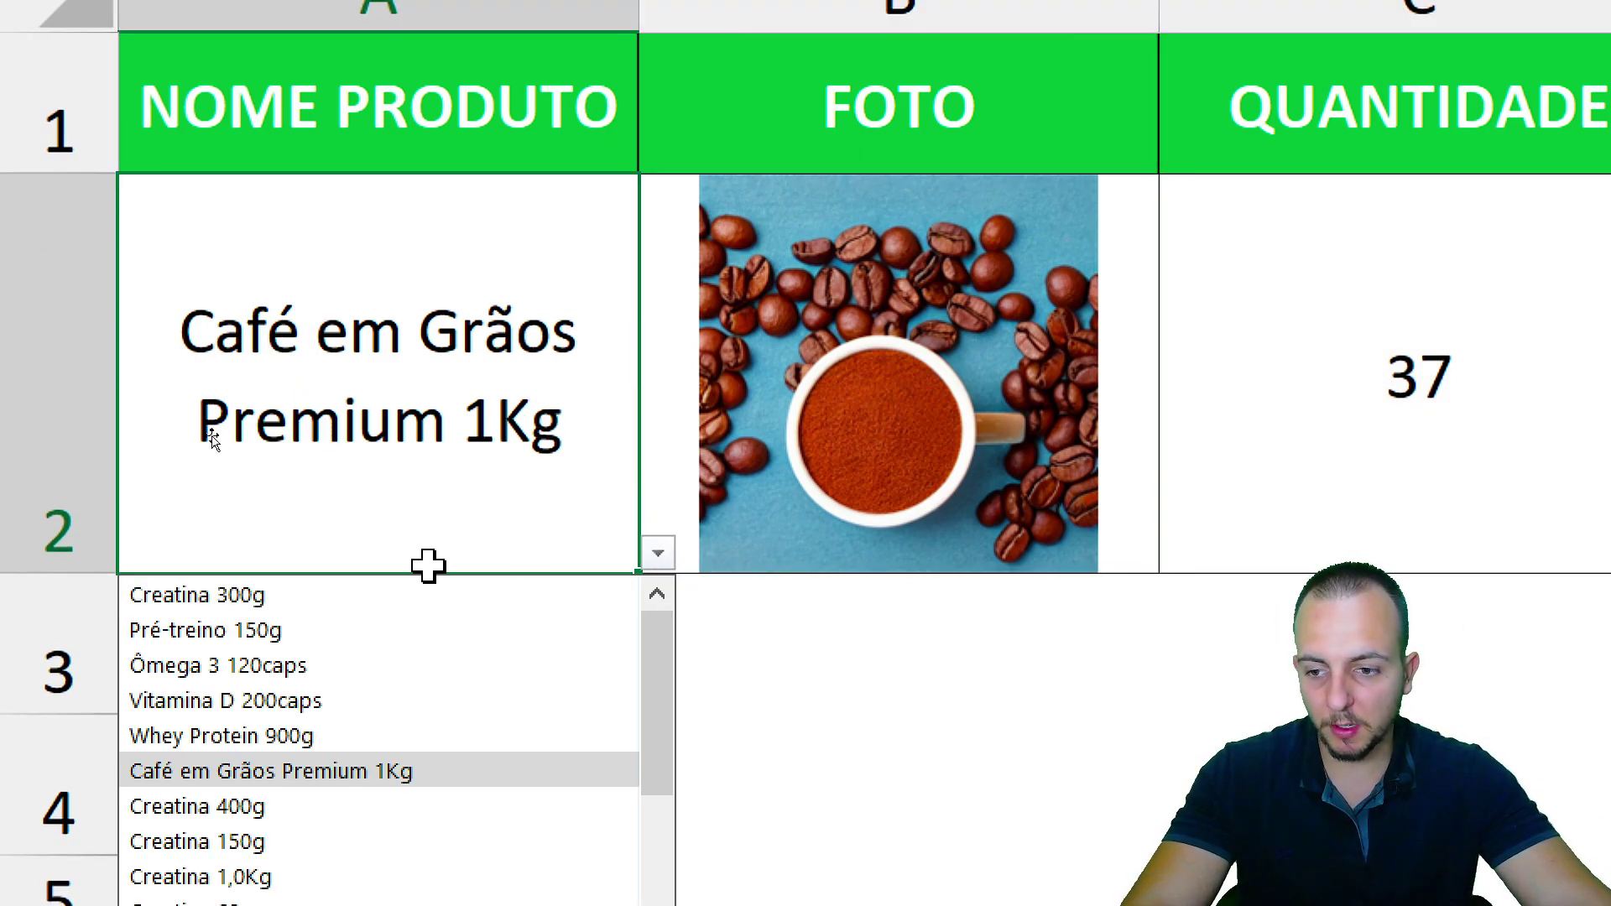
left_click(374, 665)
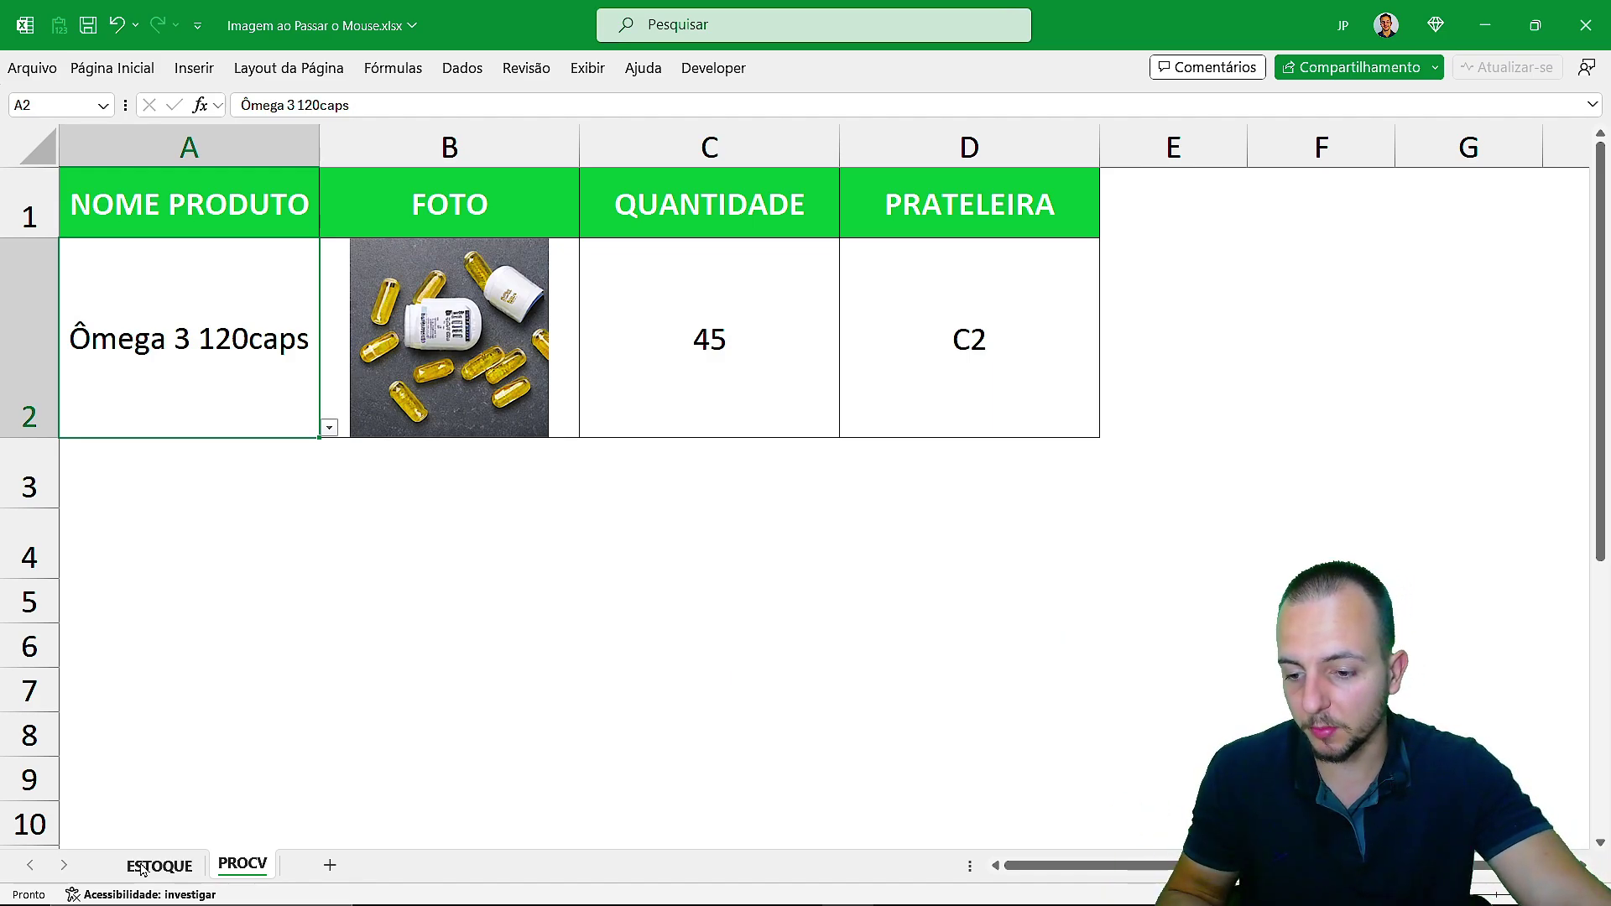
key("ctrl+Page_Up")
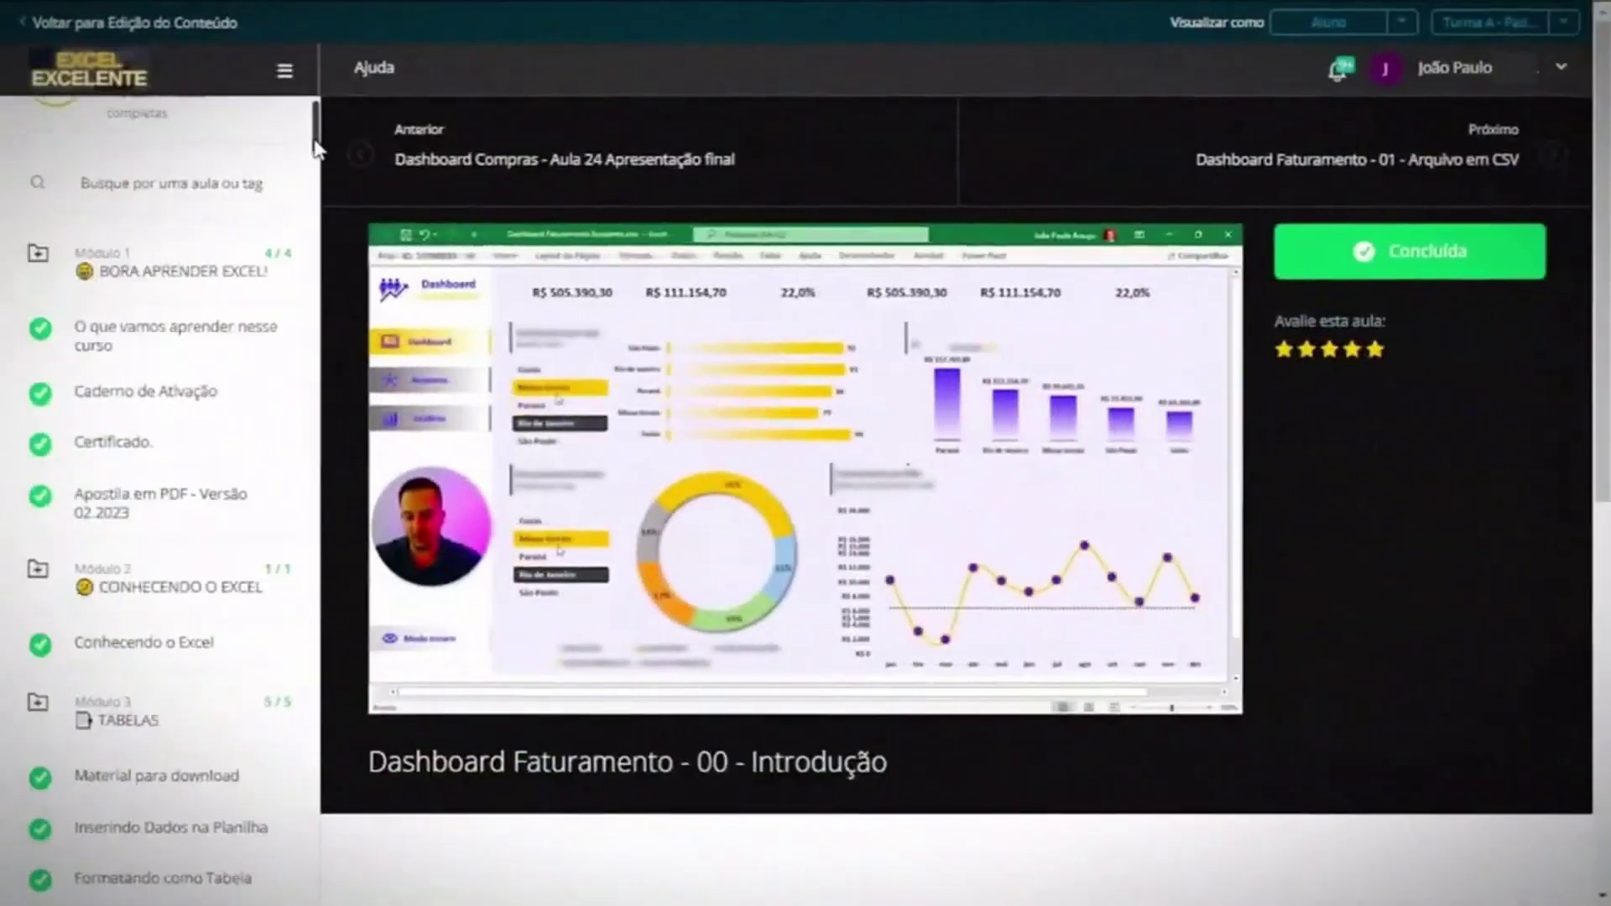
- Scroll the Hotmart lesson sidebar down to the Criando um Design e Layout 1 dashboard lessons
left_click_drag(315, 149, 309, 514)
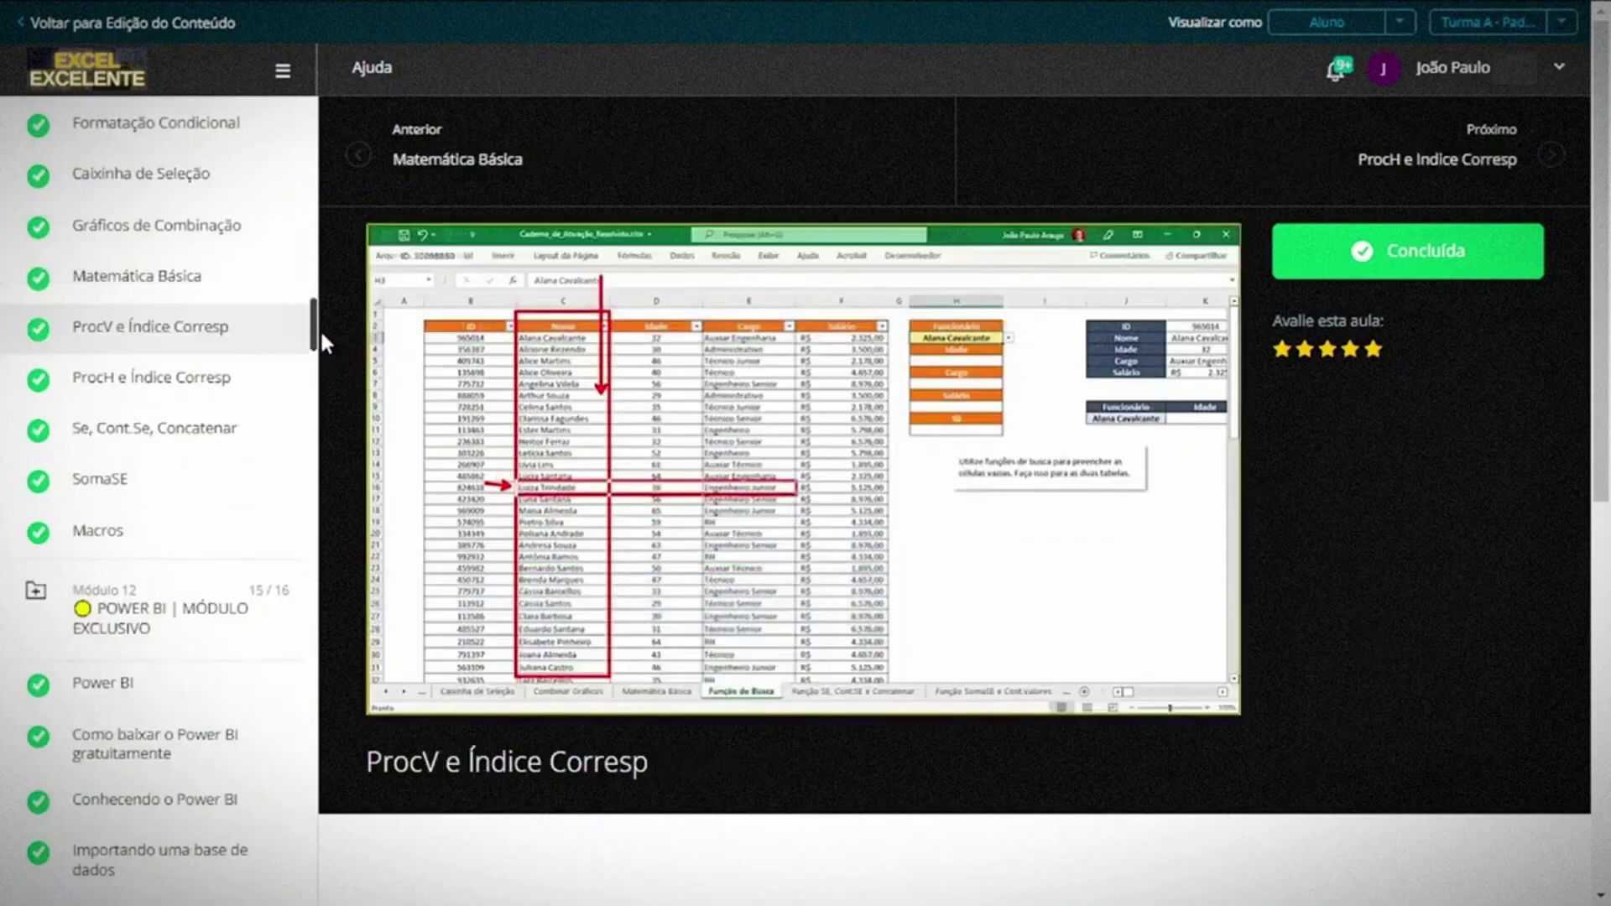
left_click_drag(319, 329, 311, 357)
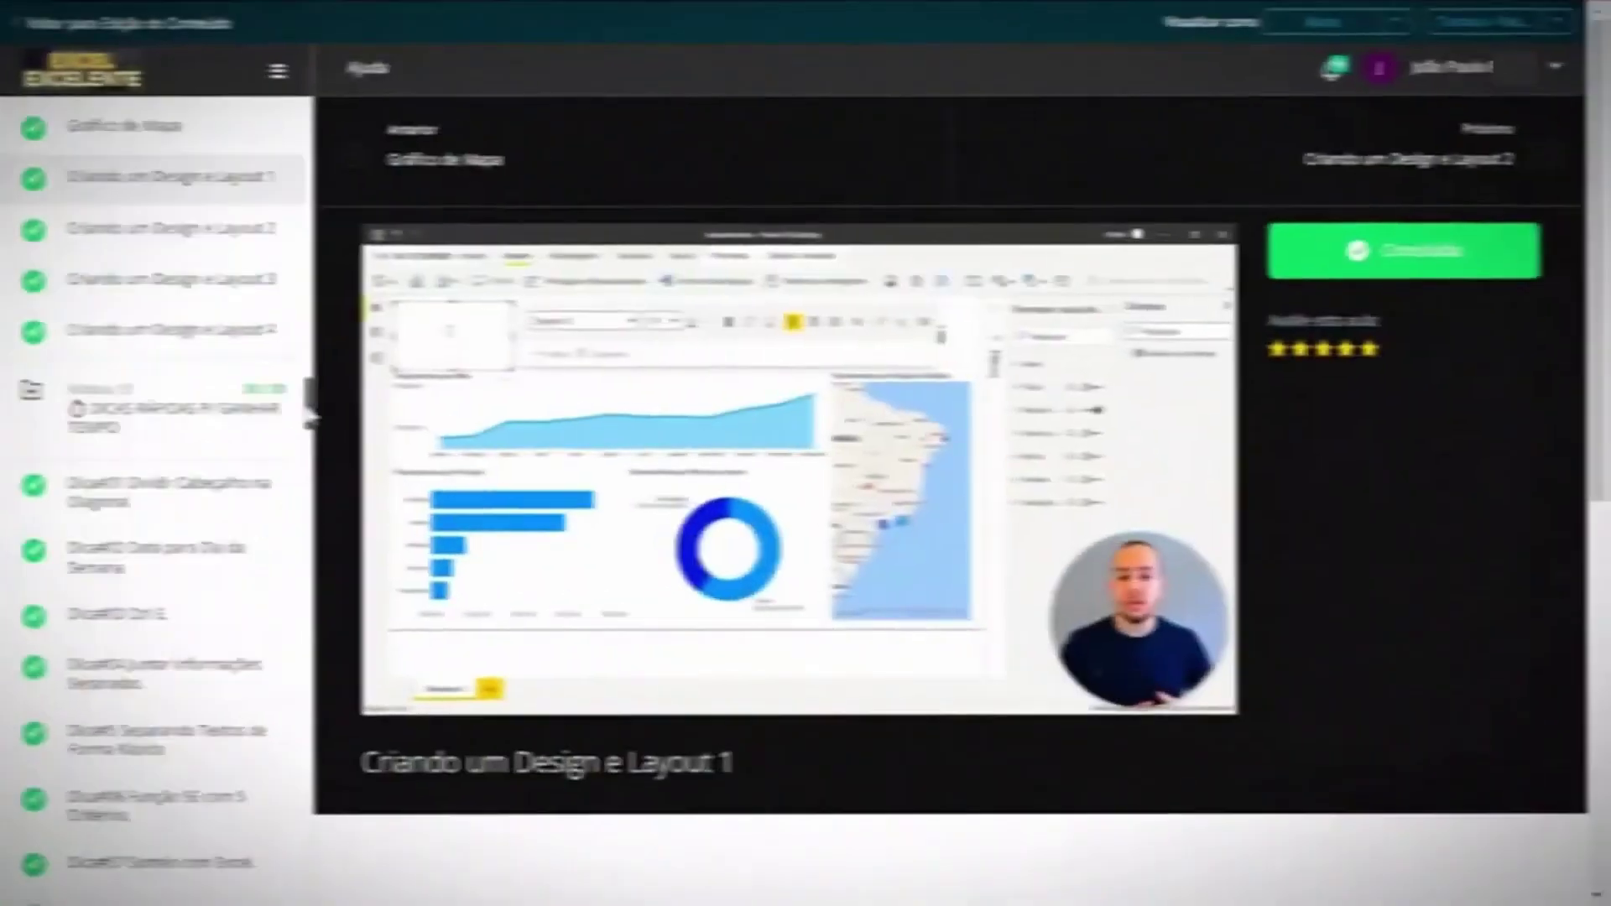
left_click_drag(309, 413, 316, 578)
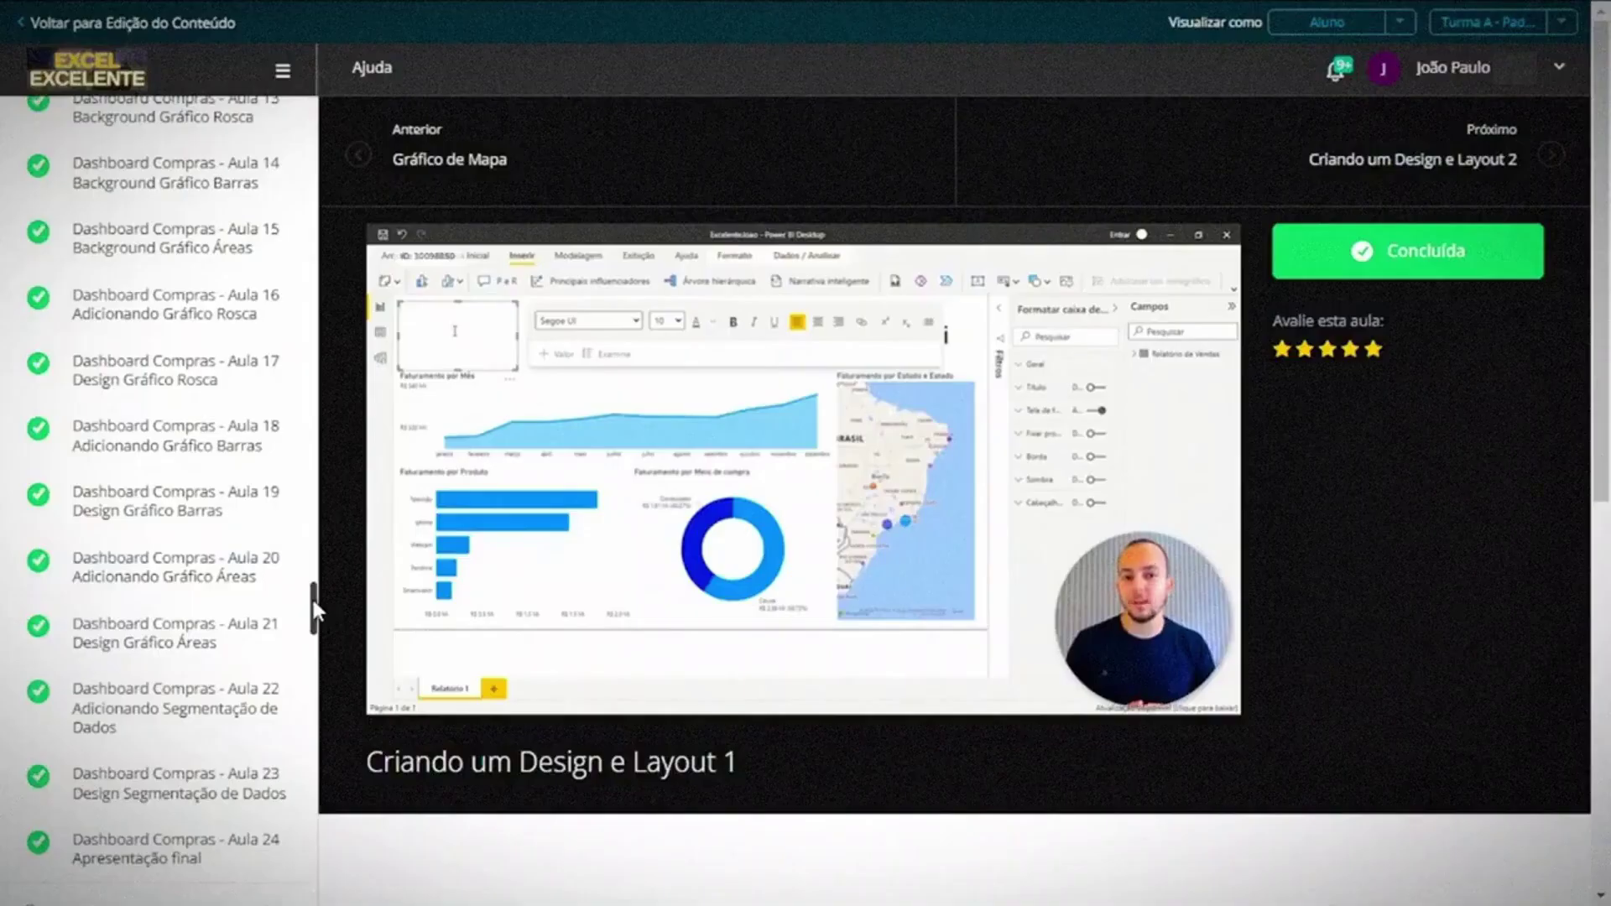
left_click_drag(317, 579, 319, 663)
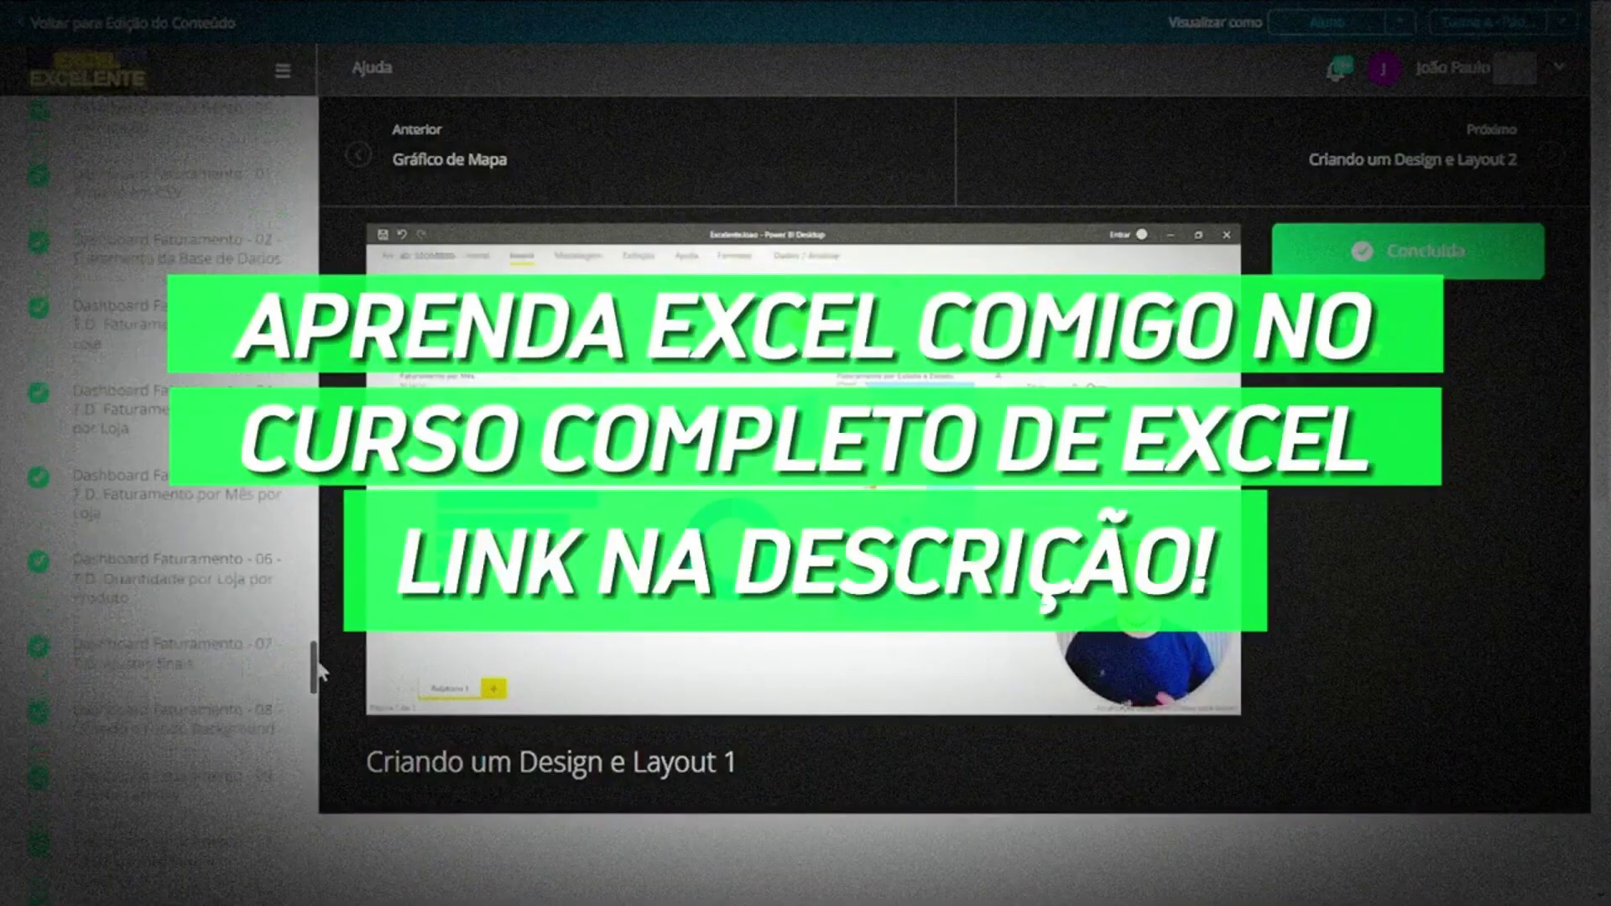